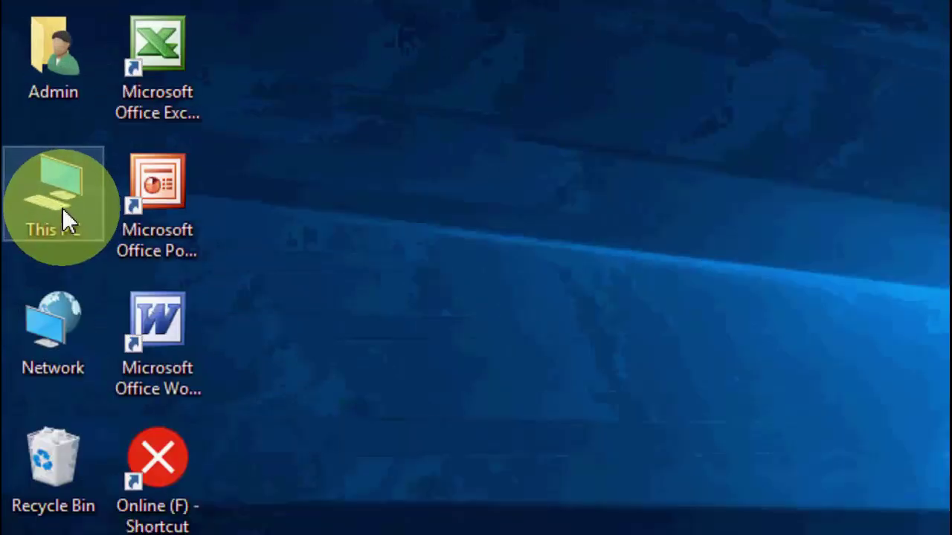
Quick-format the SD CARD (G:) drive as FAT32 with a 16 kilobyte allocation unit size, then close This PC
double_click(32, 108)
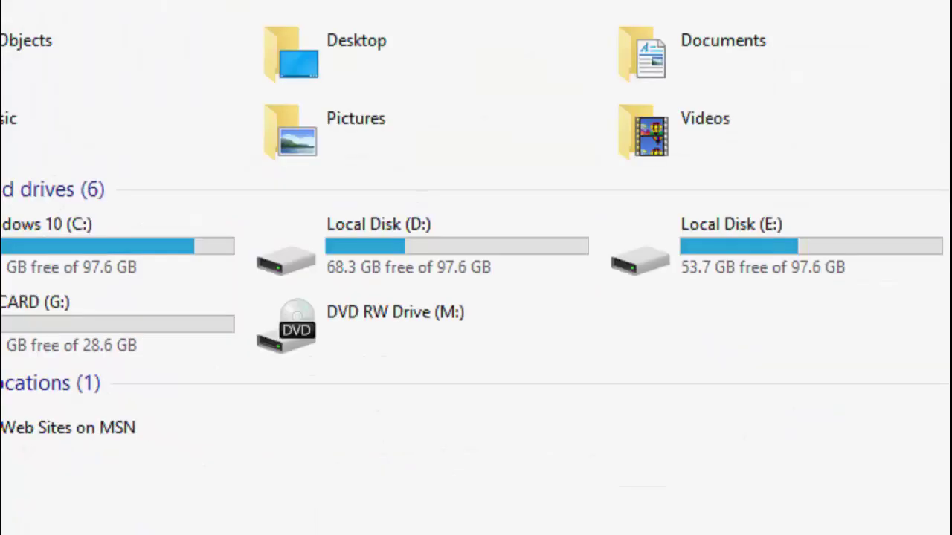
right_click(3, 320)
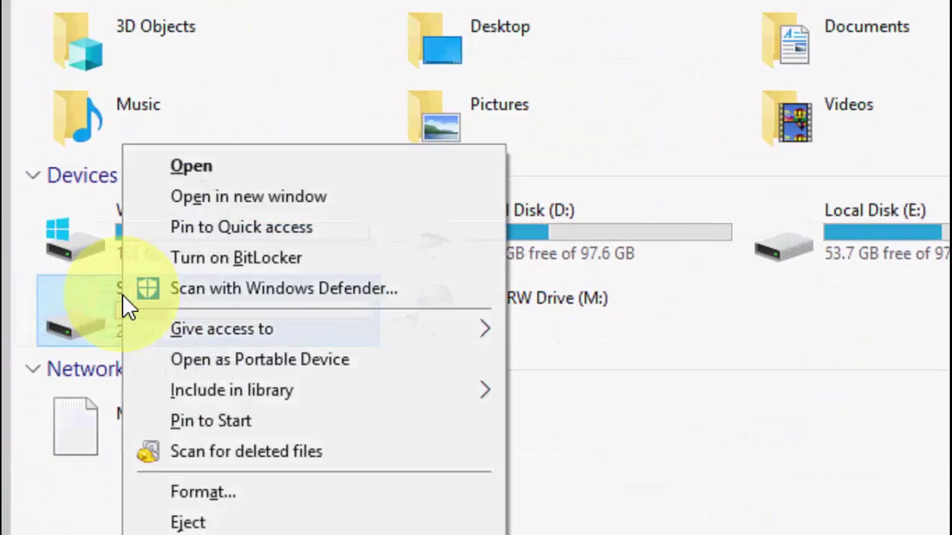
left_click(276, 498)
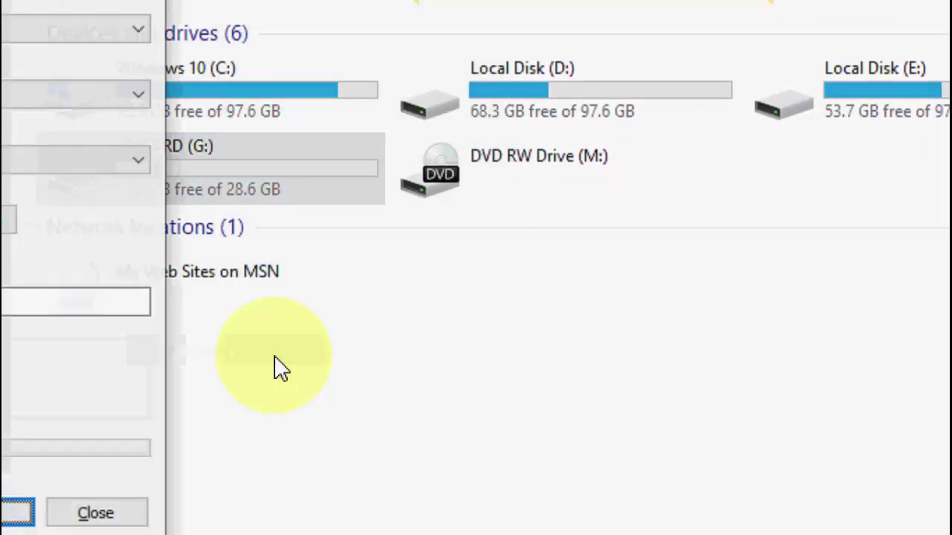
left_click(15, 513)
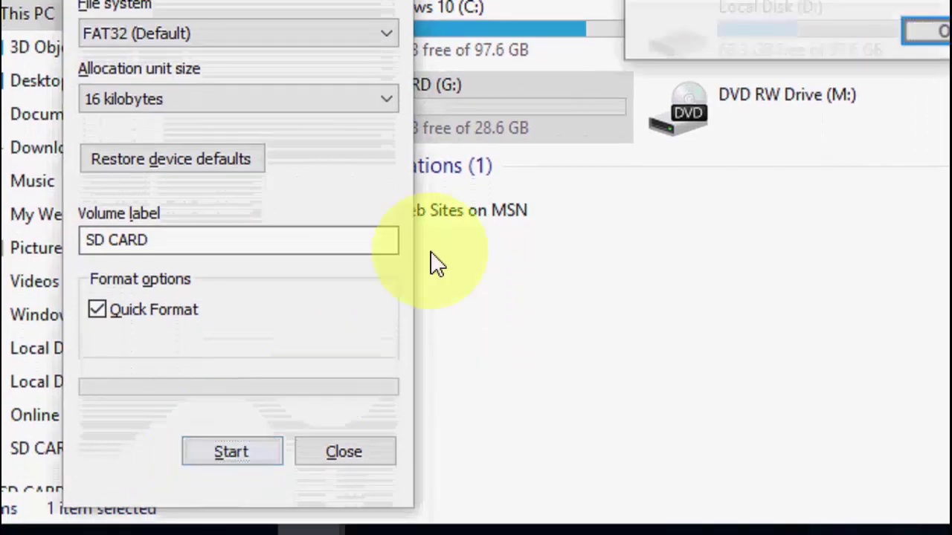
left_click(926, 31)
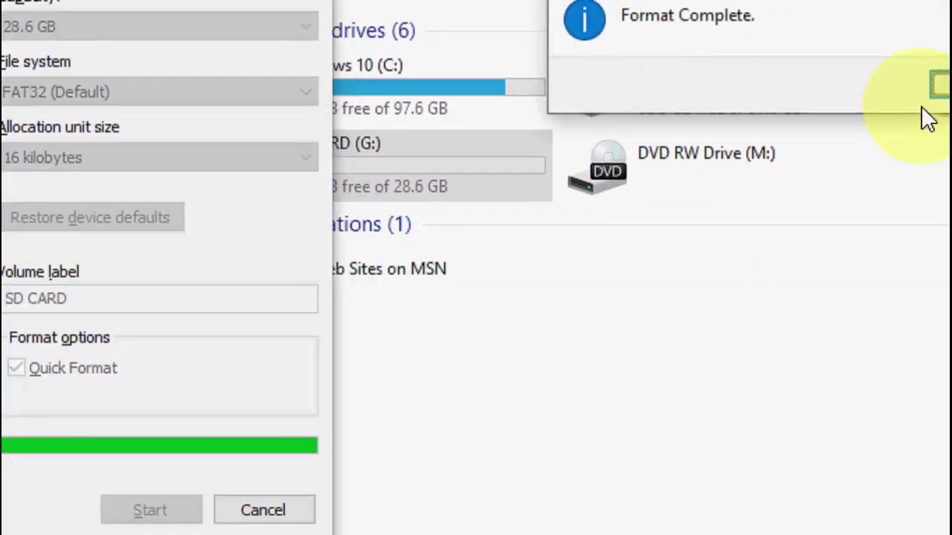
left_click(882, 110)
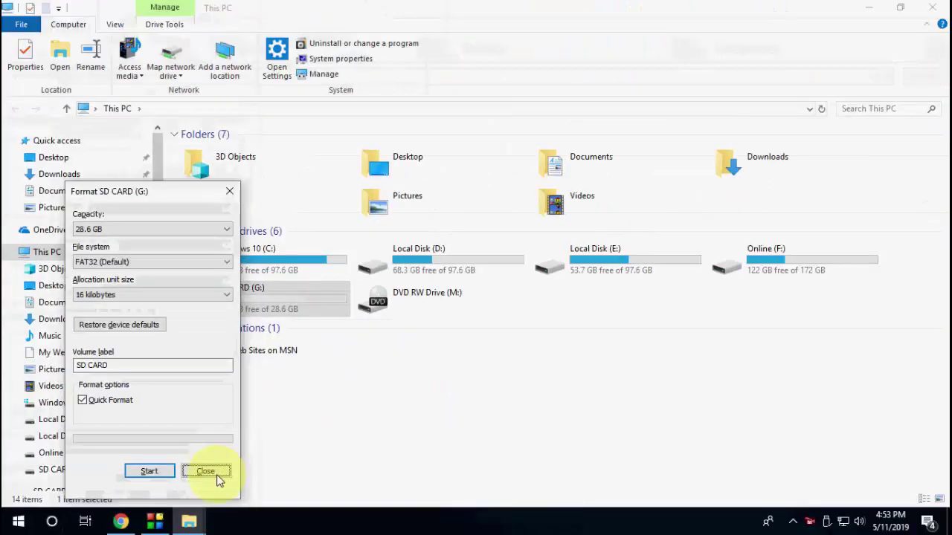
left_click(206, 471)
left_click(929, 7)
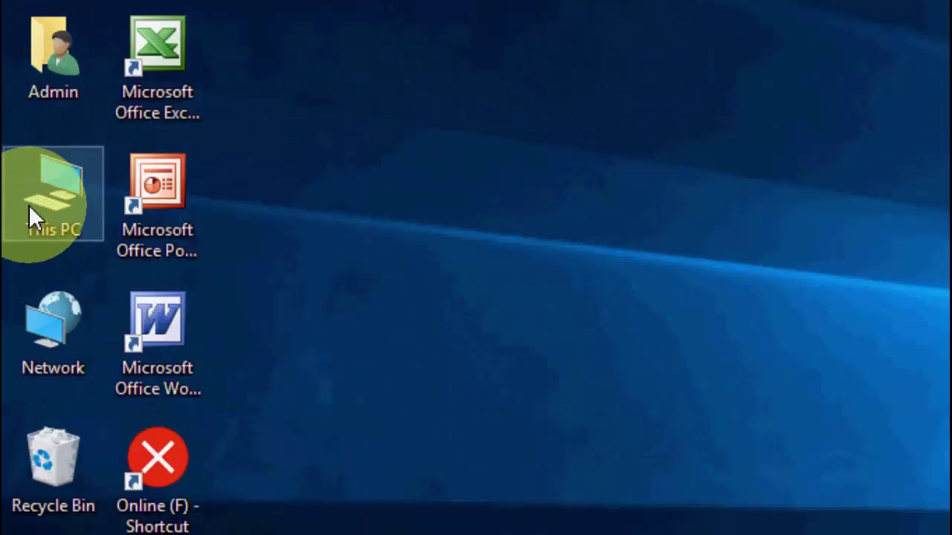
Open Disk Management in Computer Management and reposition the window so the whole disk layout fits on the desktop
right_click(30, 209)
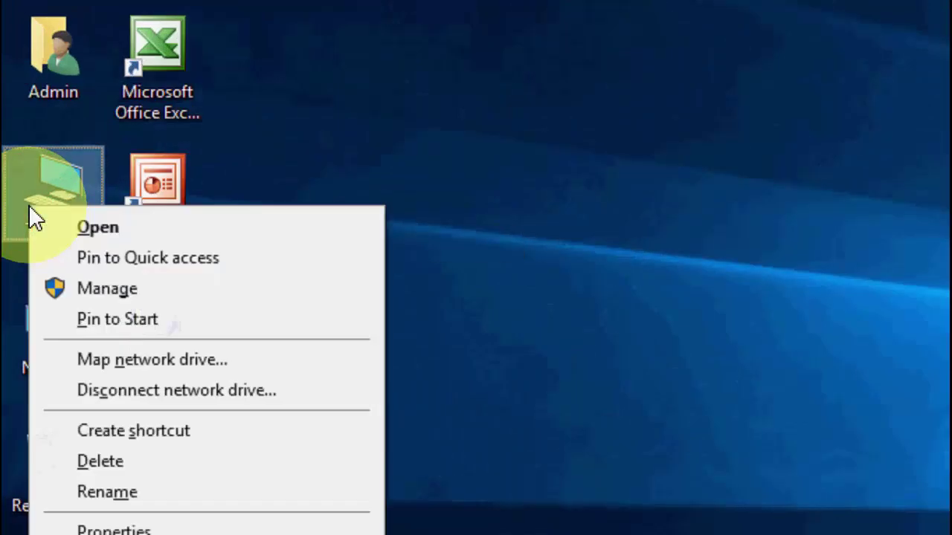
left_click(250, 293)
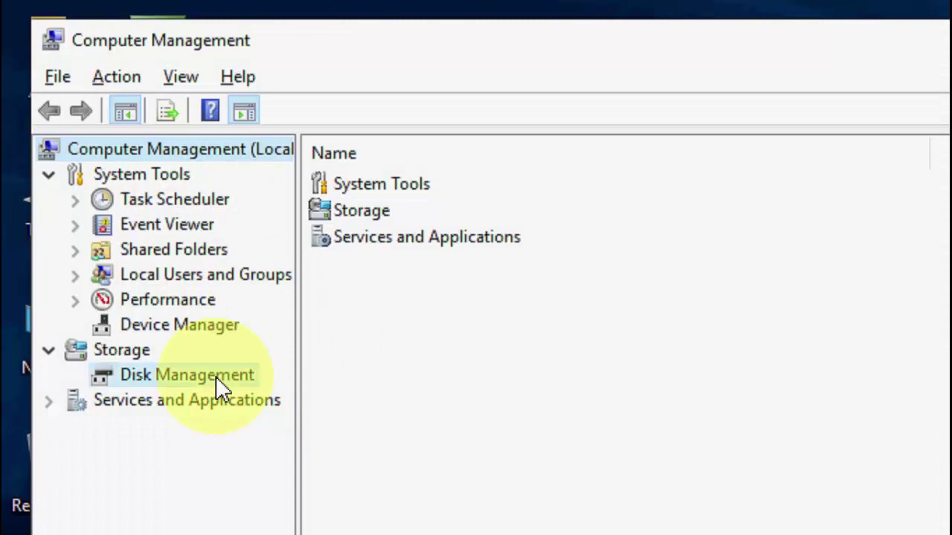
left_click(215, 376)
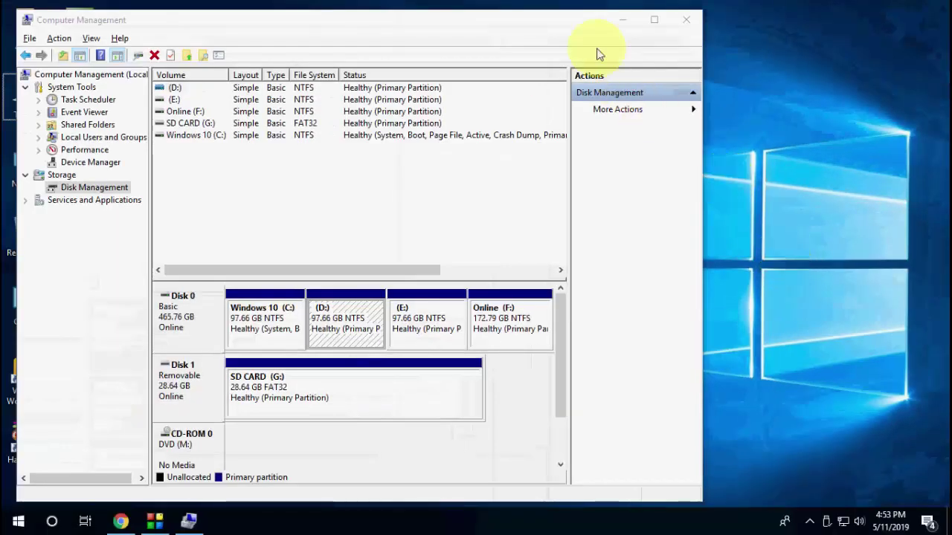
left_click_drag(569, 17, 563, 59)
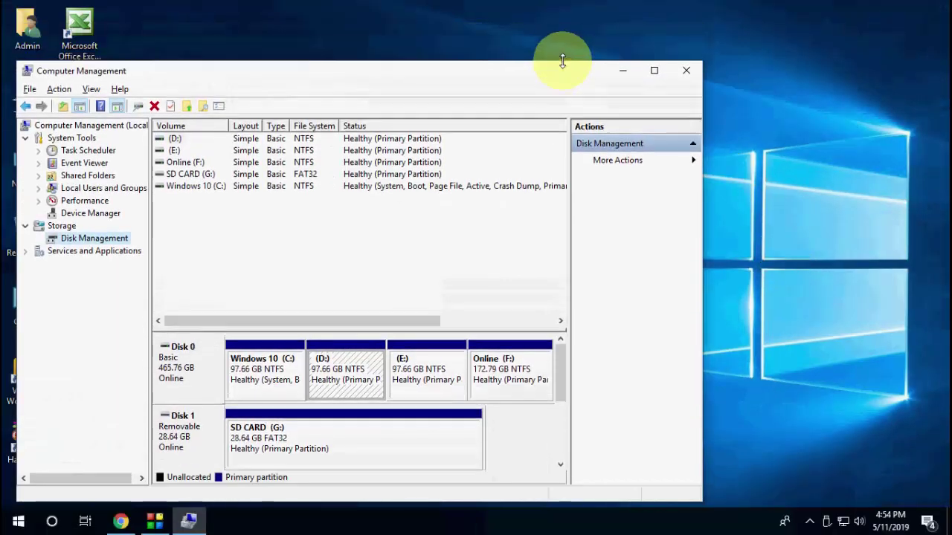
left_click_drag(385, 81, 428, 29)
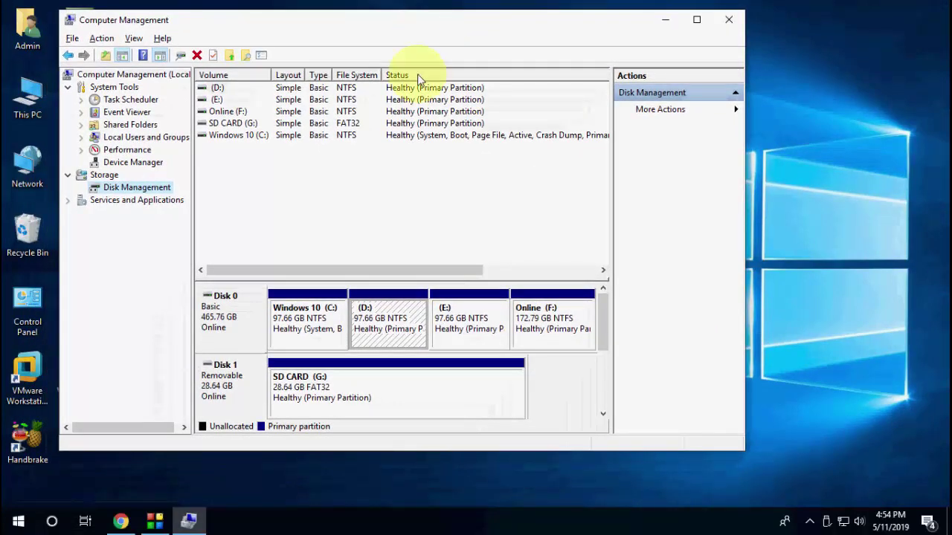
Delete the SD CARD (G:) volume on Disk 1
left_click(354, 404)
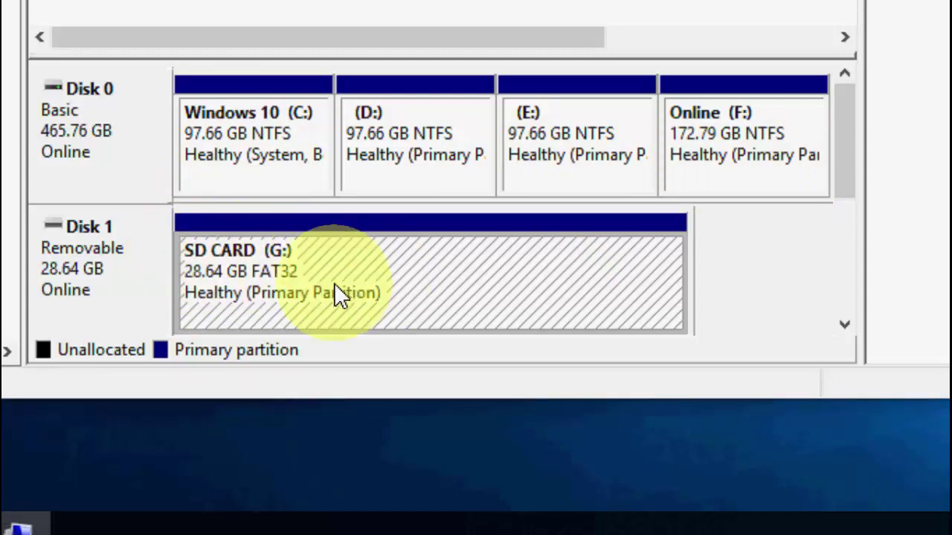
right_click(292, 292)
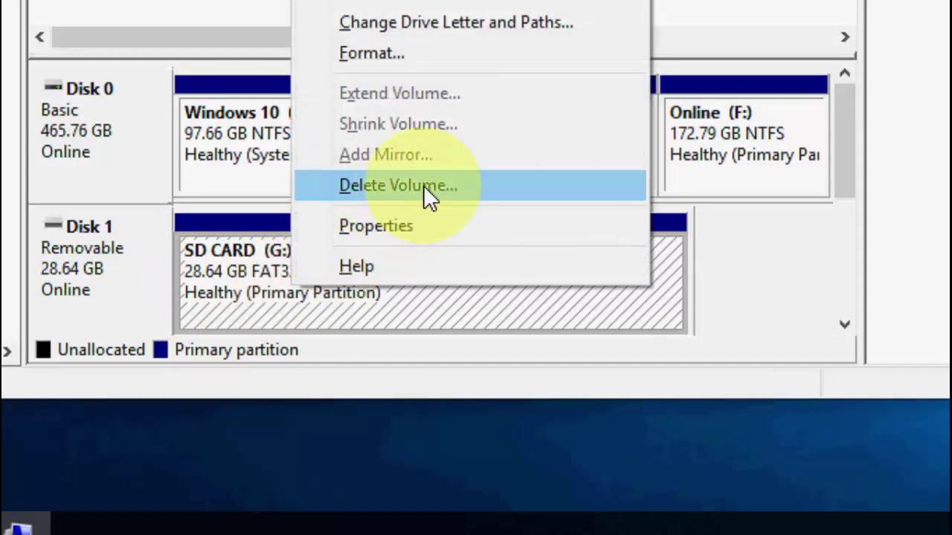
left_click(424, 186)
left_click(699, 118)
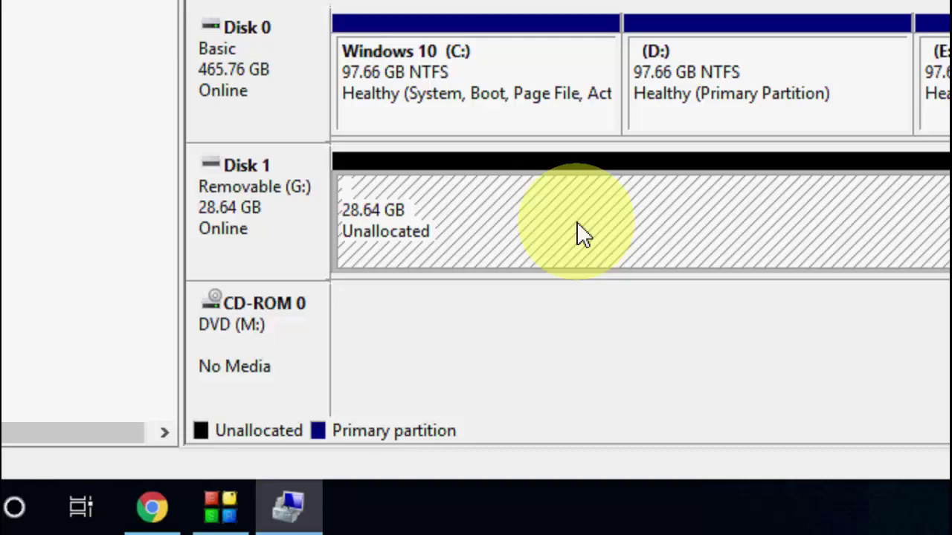
Create a 10000 MB simple volume on Disk 1 with drive letter H, FAT32, default allocation size, label New Volume and quick format
right_click(582, 234)
left_click(664, 263)
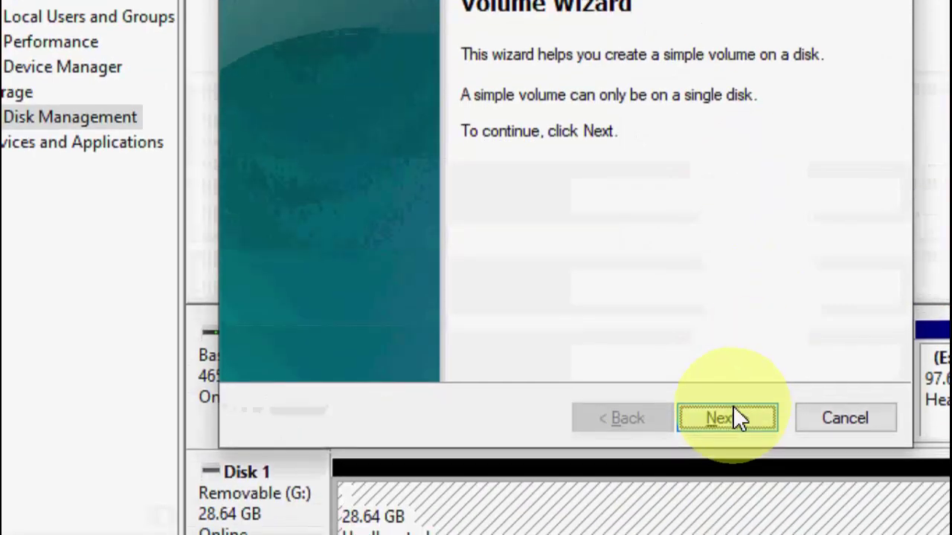
left_click(732, 111)
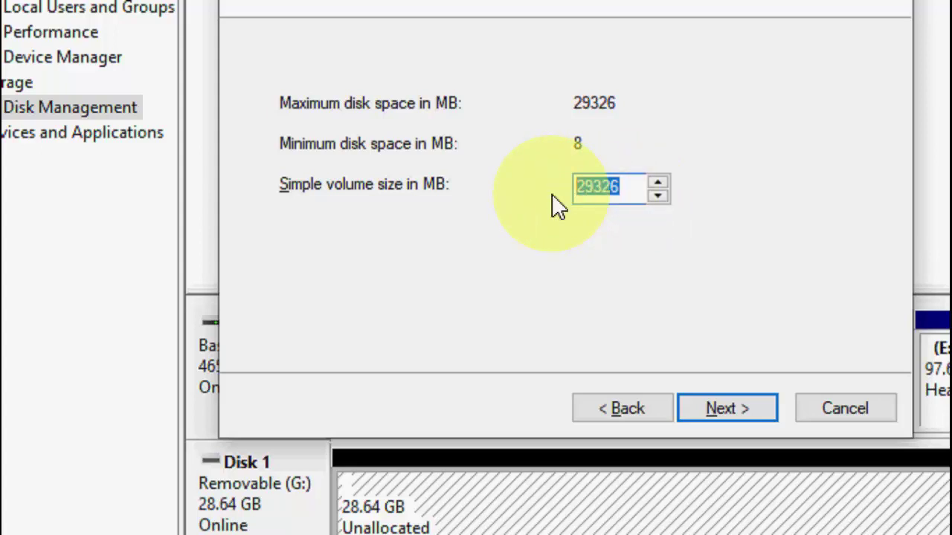
type("10000")
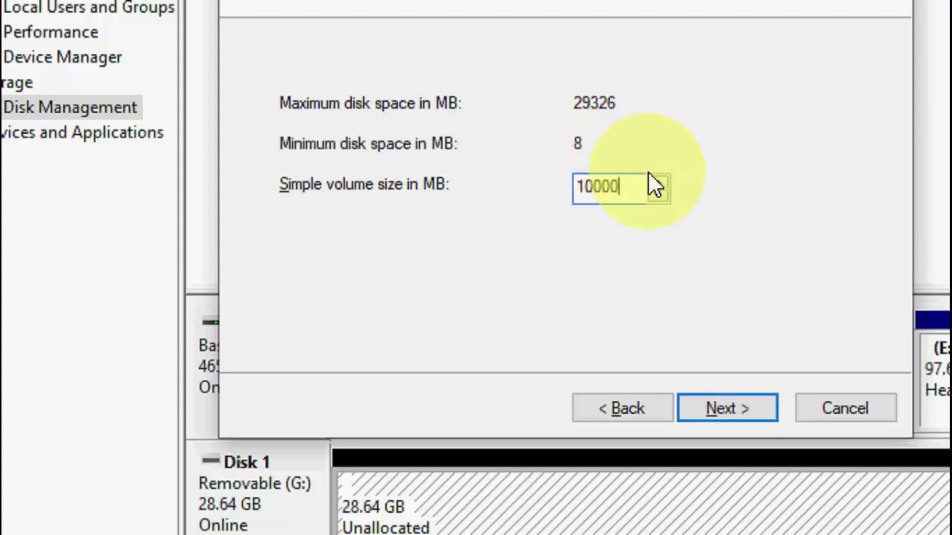
left_click(728, 404)
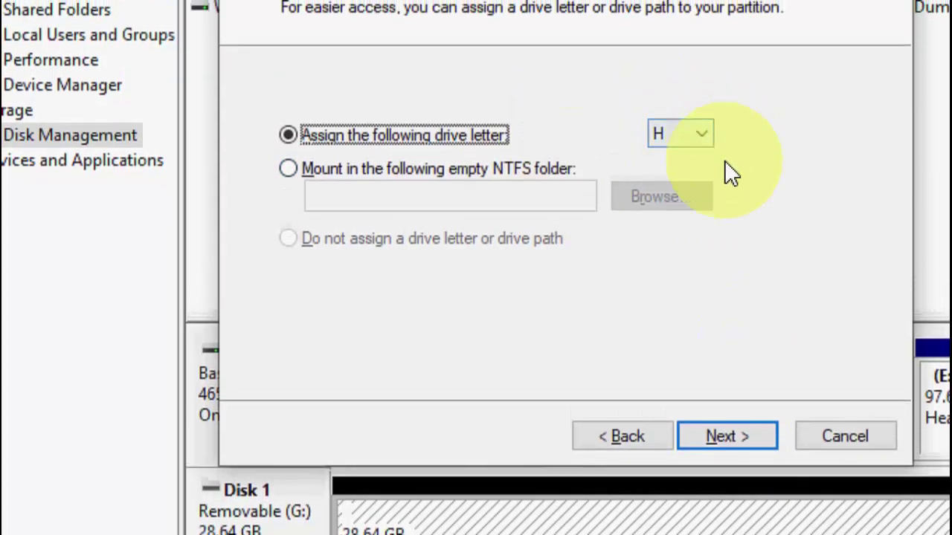
left_click(725, 436)
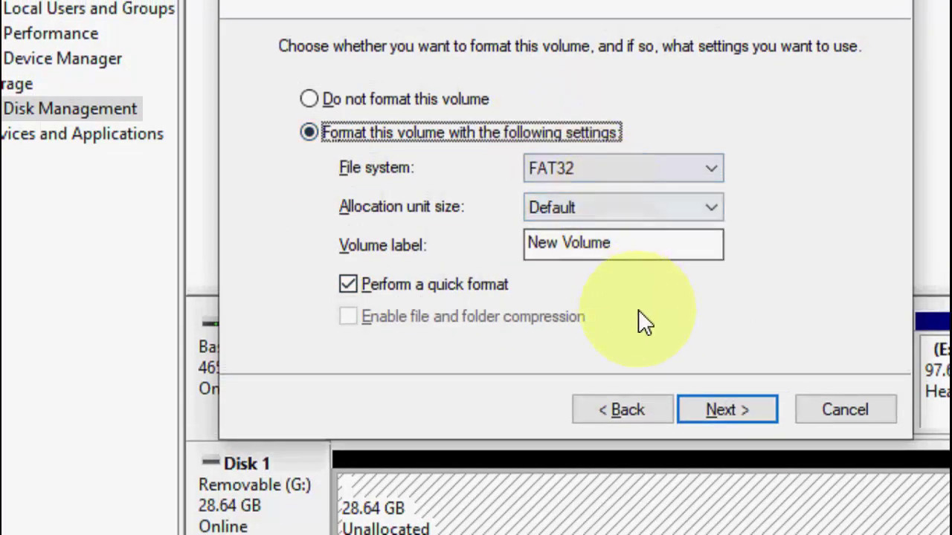
left_click(718, 408)
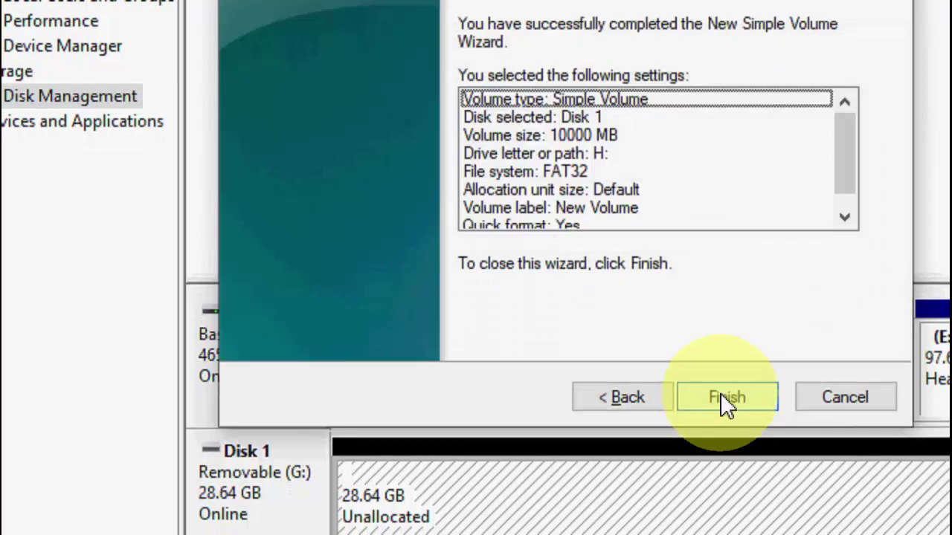
left_click(719, 406)
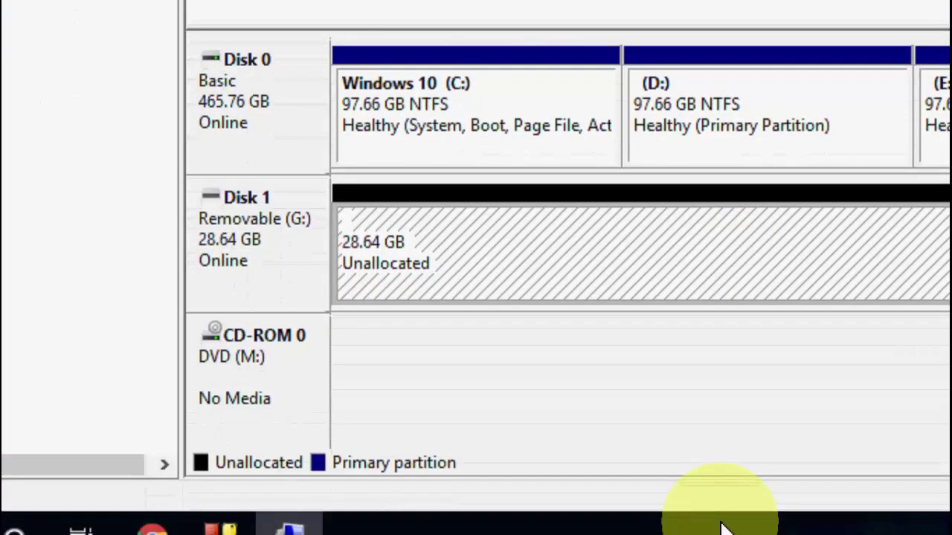
left_click(721, 514)
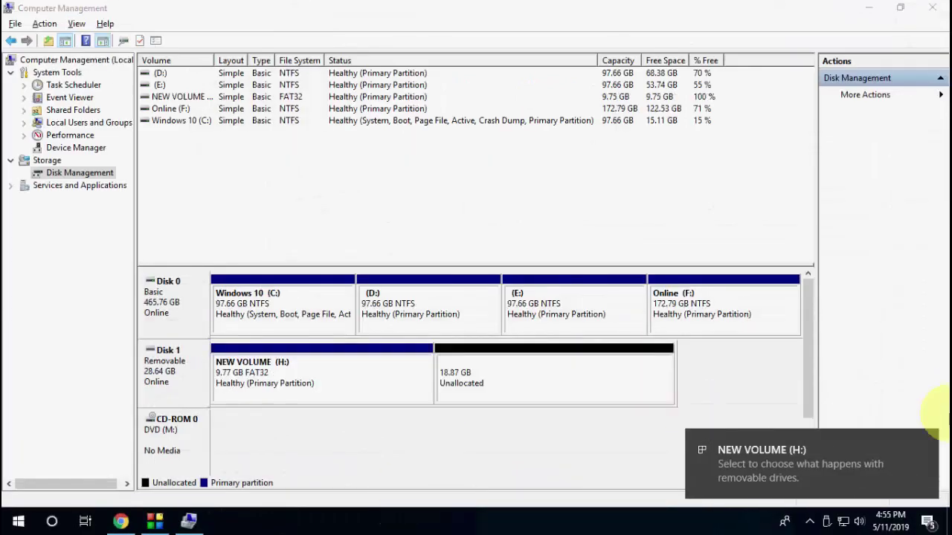
left_click(923, 443)
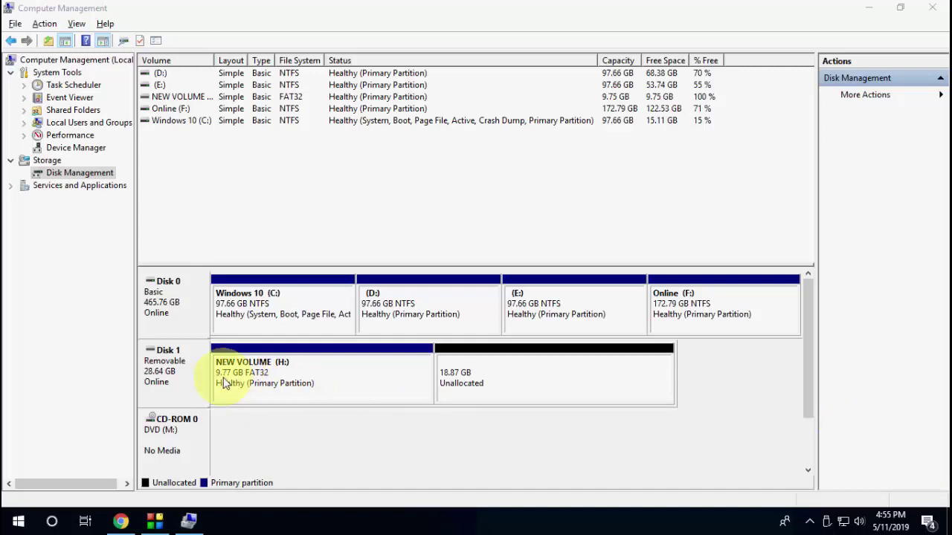
Refresh This PC in File Explorer and inspect the contents of the NEW VOLUME (H:) drive
left_click(868, 7)
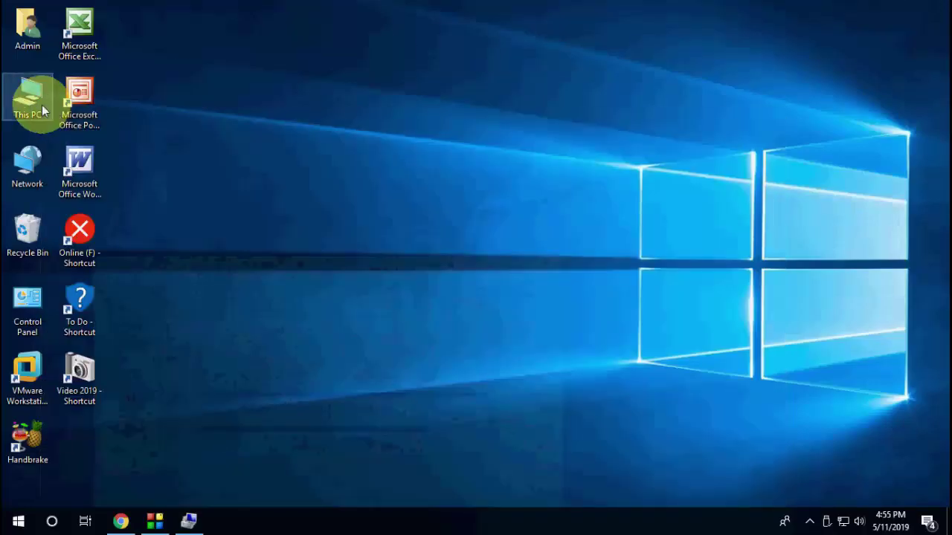
double_click(43, 110)
right_click(610, 381)
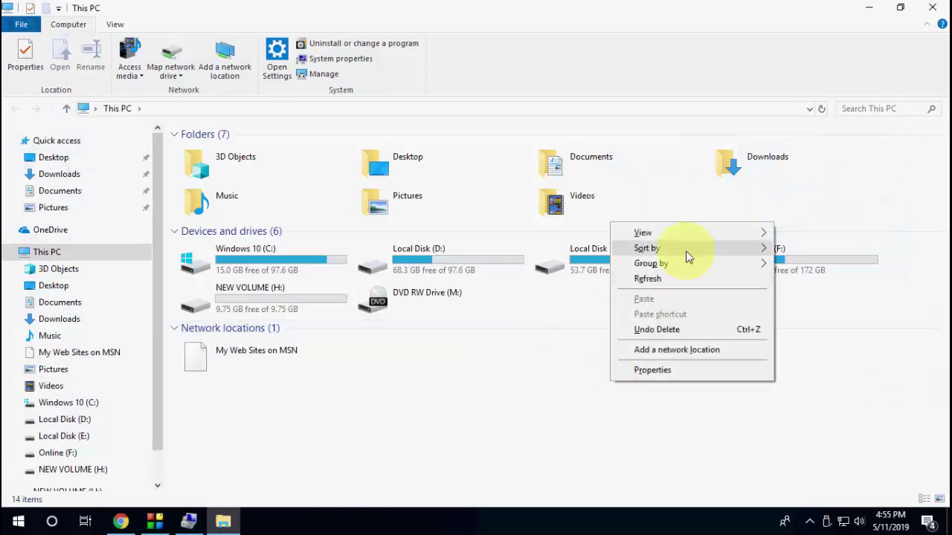
left_click(678, 277)
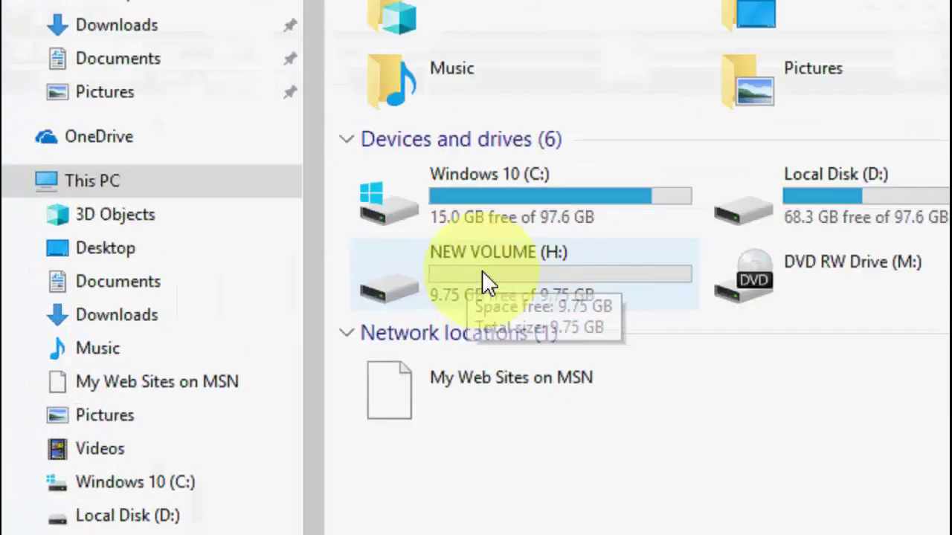
double_click(243, 300)
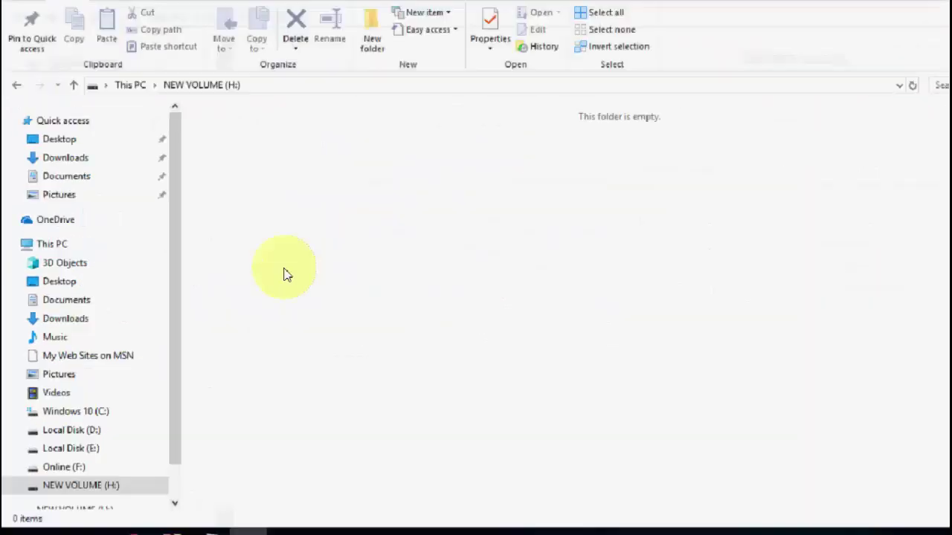
left_click(938, 6)
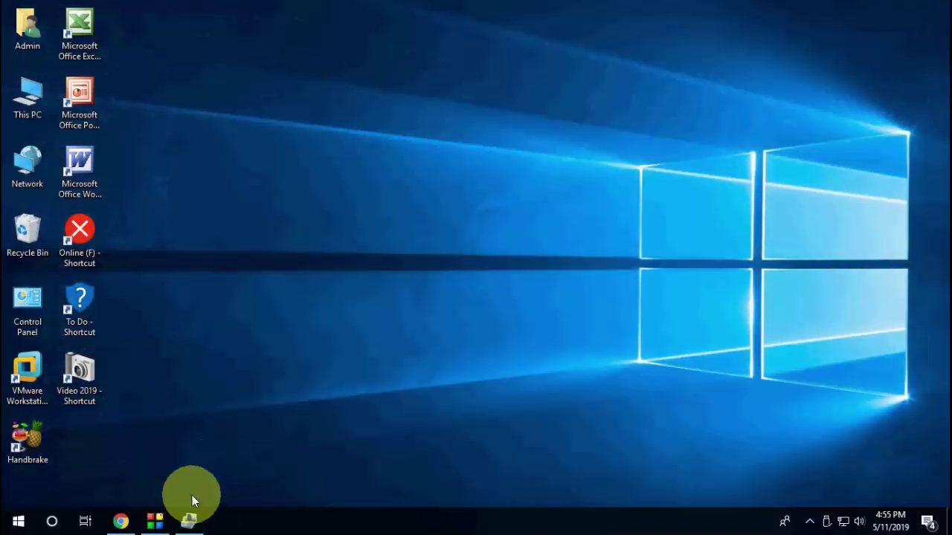
Create a 6000 MB simple volume in Disk 1's unallocated space with drive letter G, FAT32, label New Volume and quick format, dismissing the extra format prompt
left_click(190, 520)
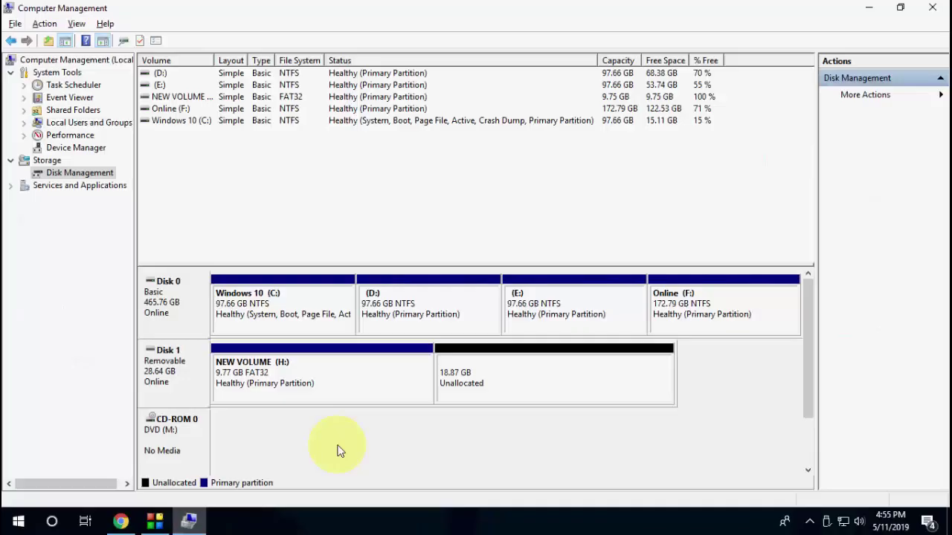
left_click(480, 384)
right_click(510, 383)
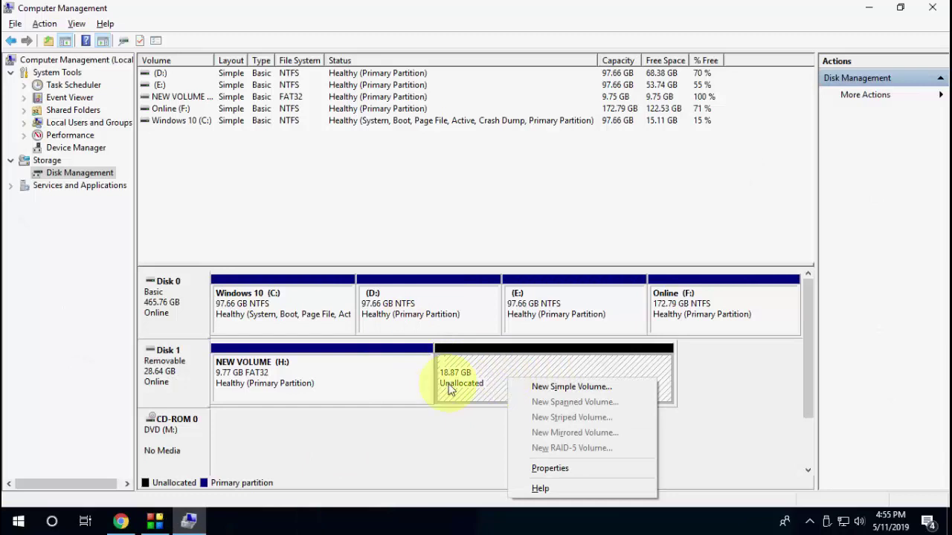
left_click(563, 388)
left_click(408, 323)
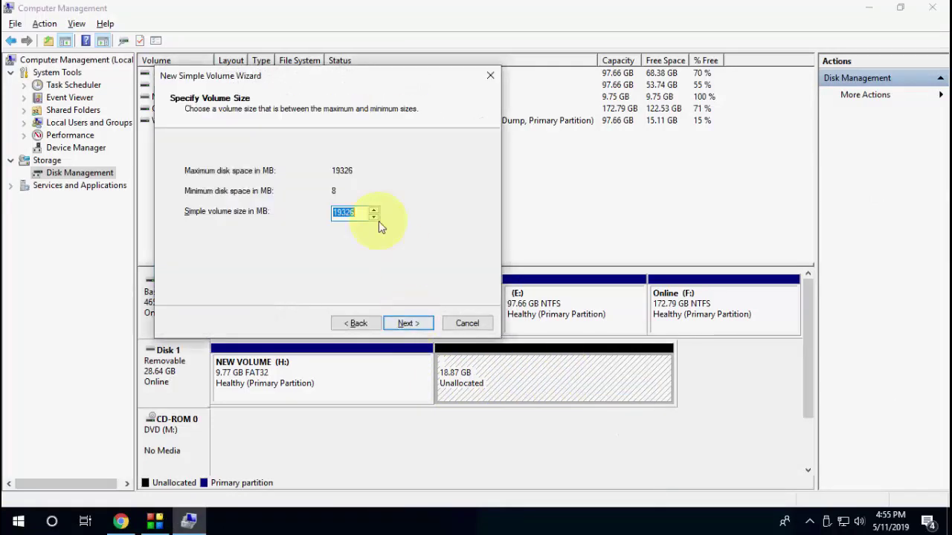
type("6000")
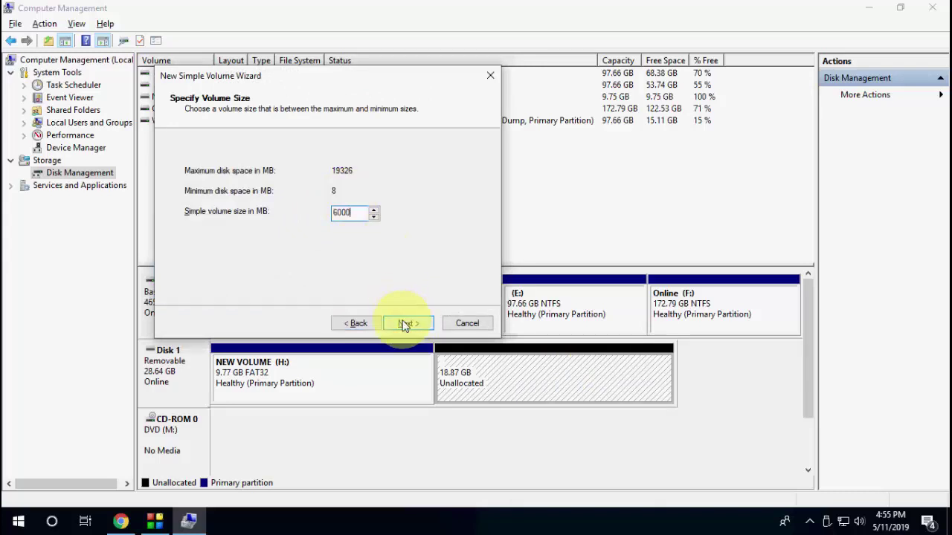
left_click(406, 325)
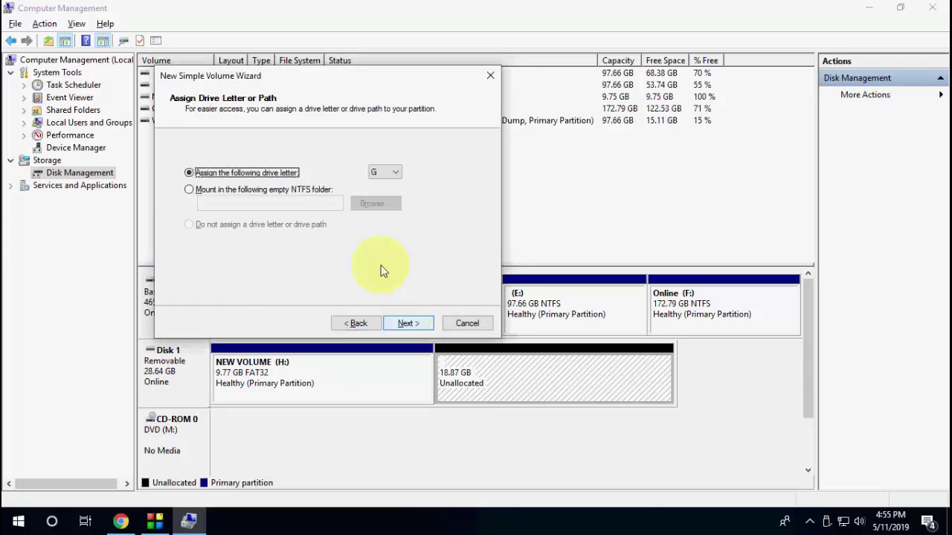
left_click(409, 326)
left_click(409, 326)
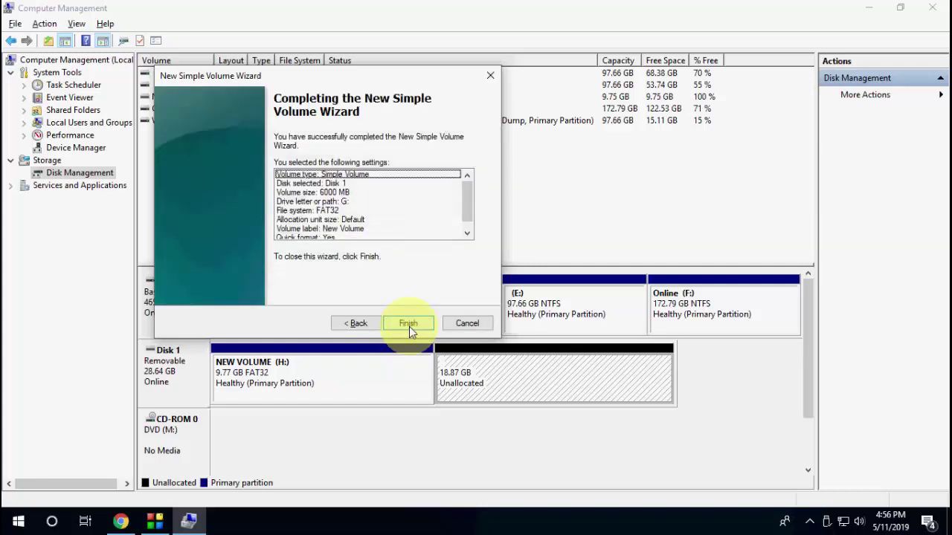
left_click(409, 324)
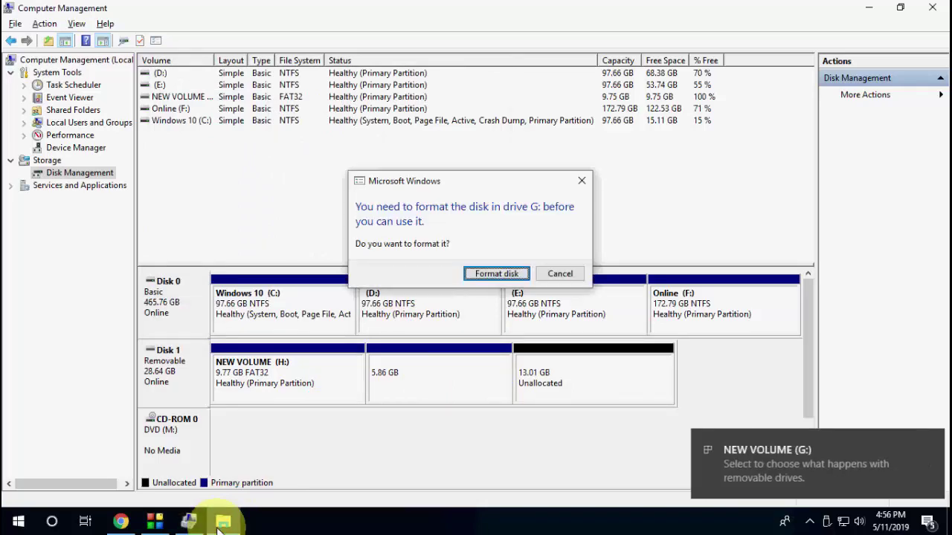
left_click(554, 274)
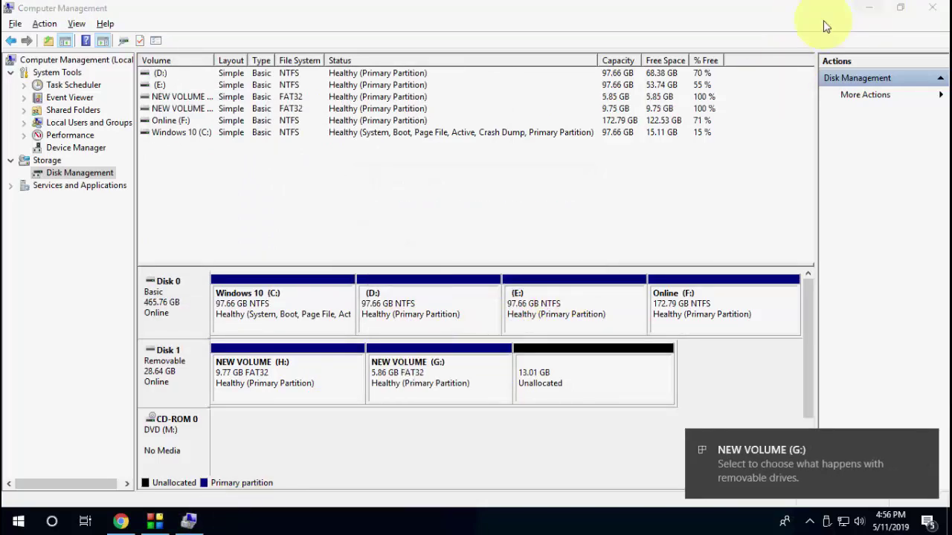
Inspect the contents of the NEW VOLUME (G:) and NEW VOLUME (H:) drives in This PC
left_click(869, 9)
double_click(31, 97)
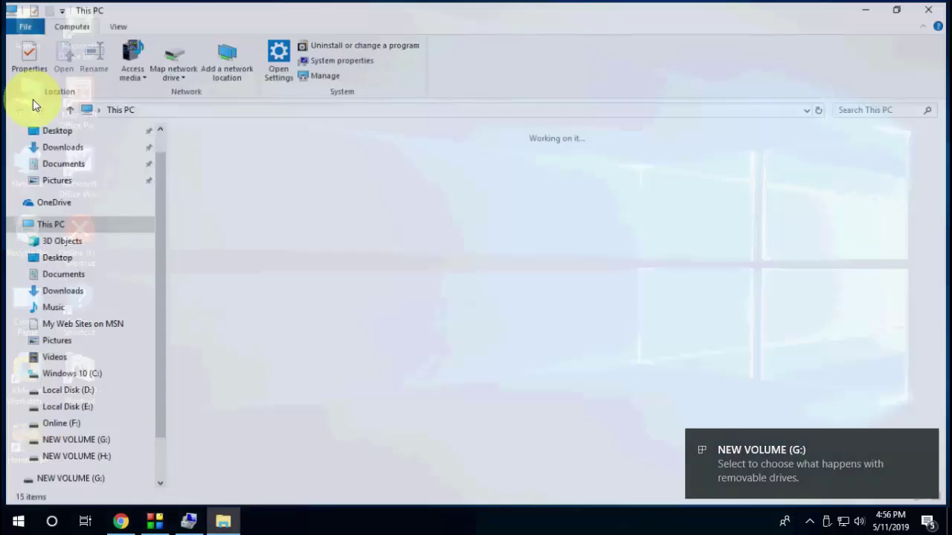
double_click(271, 307)
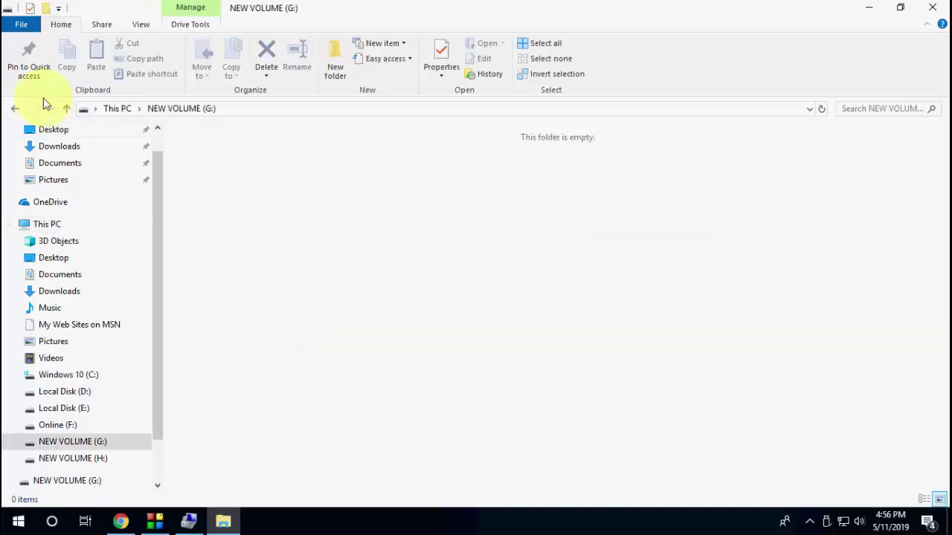
left_click(14, 109)
double_click(425, 302)
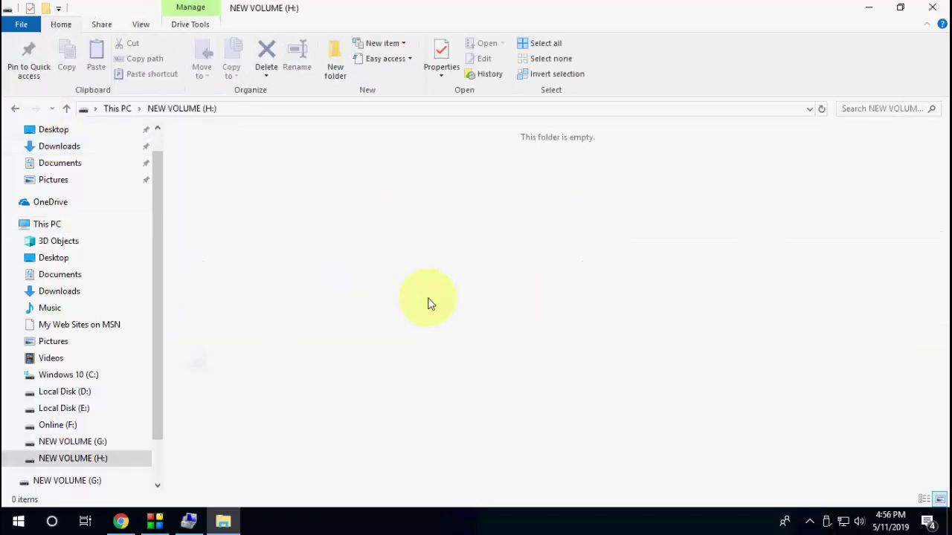
left_click(17, 109)
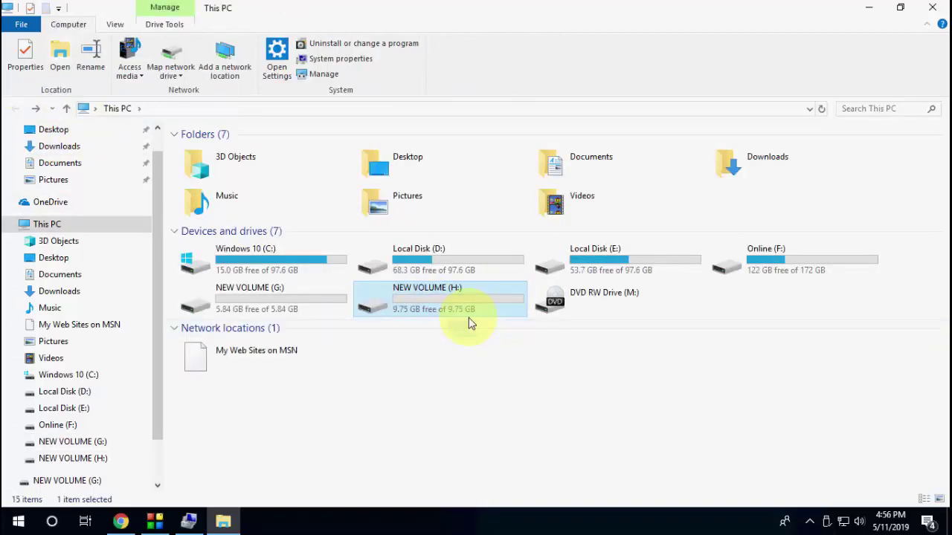
left_click(933, 8)
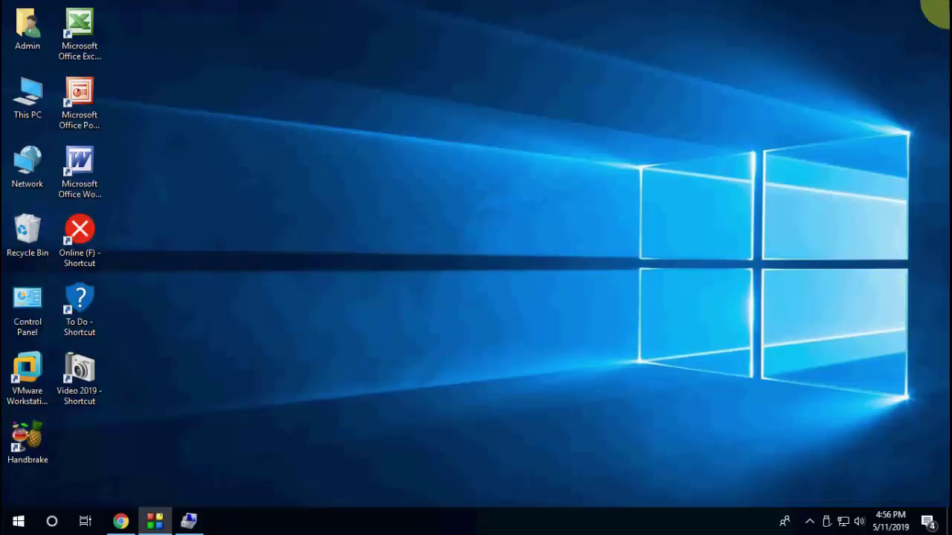
right_click(438, 92)
right_click(368, 115)
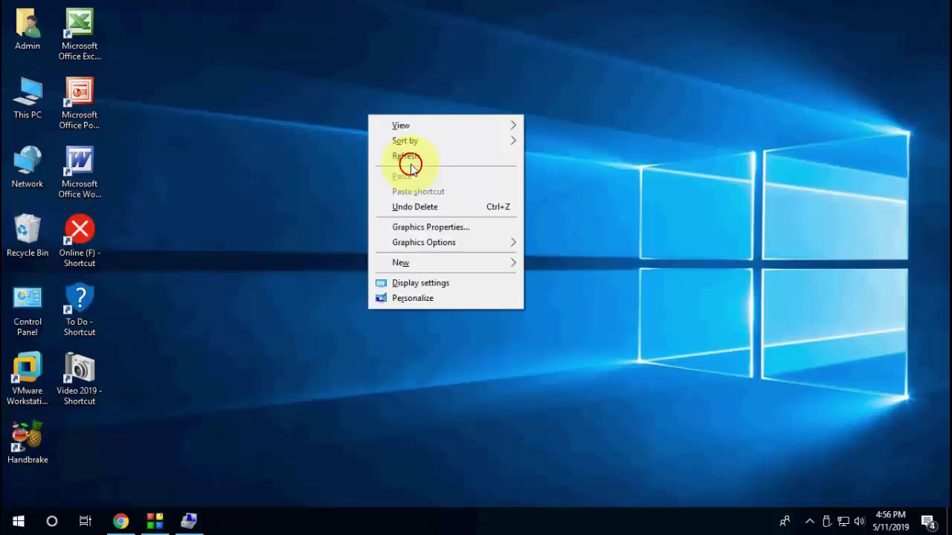
left_click(409, 160)
Create a simple volume from all remaining unallocated space on Disk 1 with drive letter I and default format settings, dismissing the extra format prompt
left_click(189, 521)
left_click(614, 384)
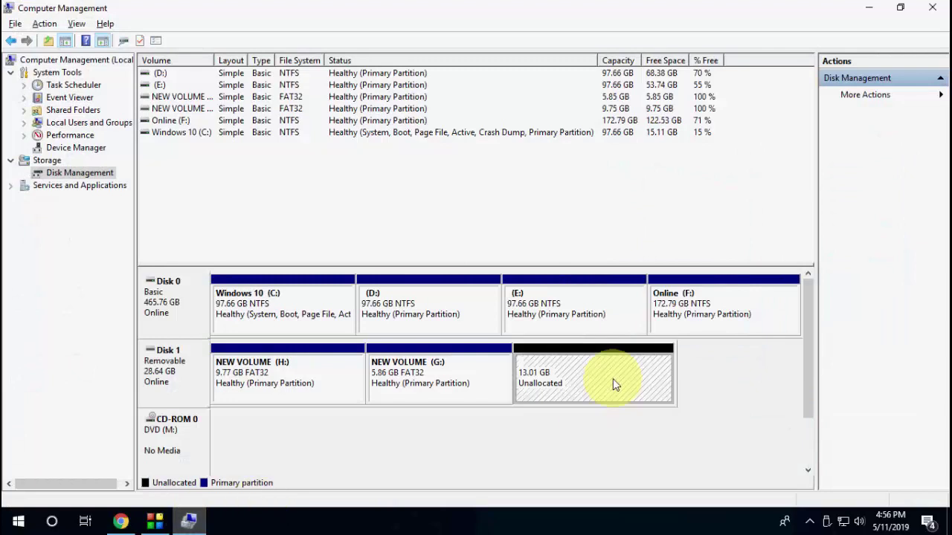
right_click(614, 385)
left_click(642, 389)
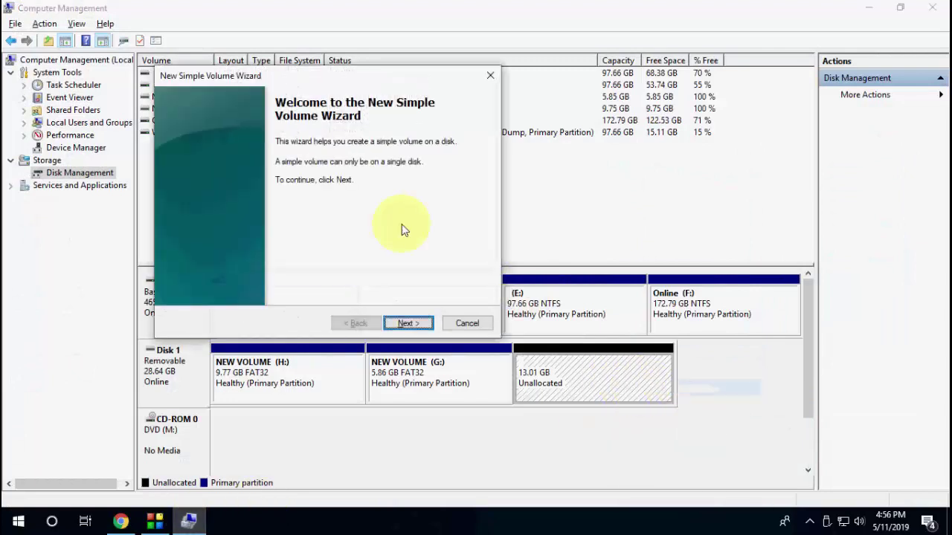
left_click(391, 315)
left_click(395, 318)
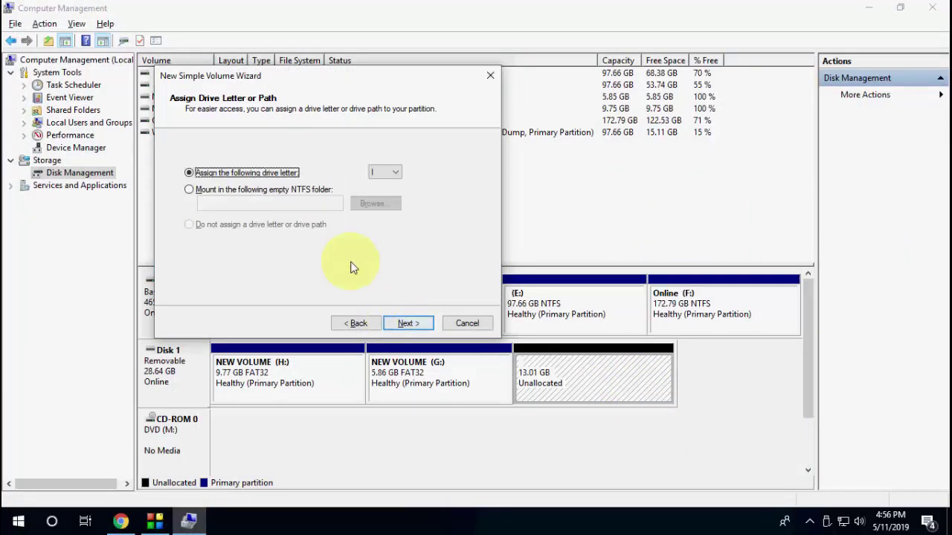
left_click(430, 325)
left_click(430, 325)
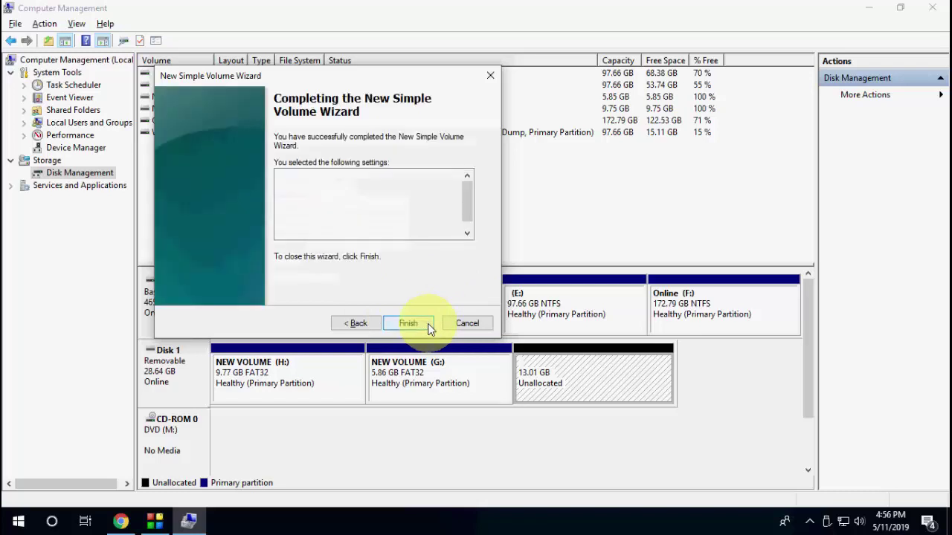
left_click(429, 323)
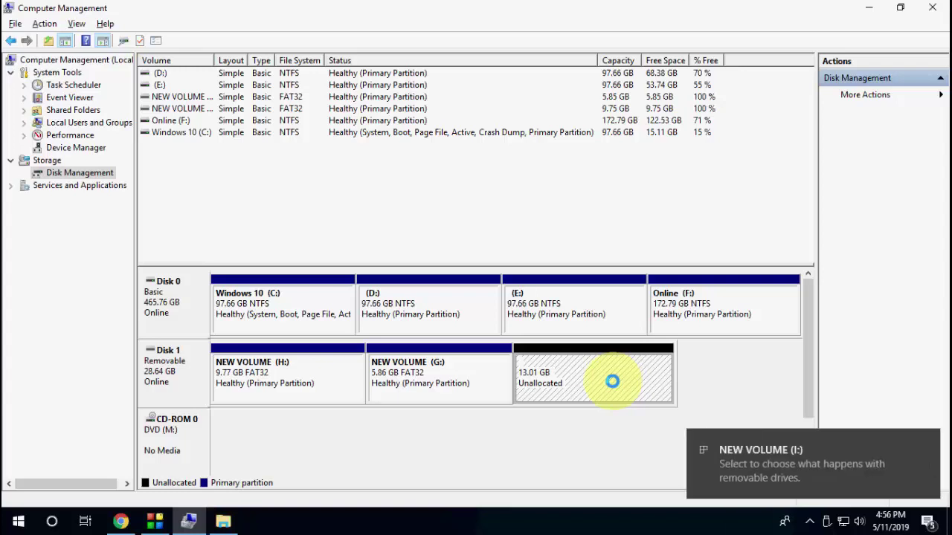
left_click(926, 445)
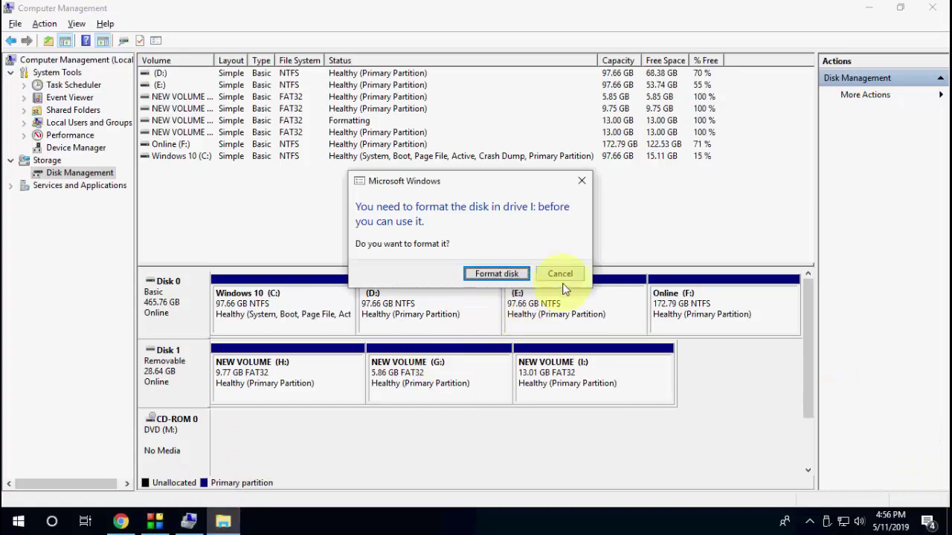
left_click(560, 274)
Quick-format the NEW VOLUME (G:) drive from This PC as FAT32 with 4096-byte allocation units and label NEW VOLUME
left_click(868, 7)
double_click(27, 96)
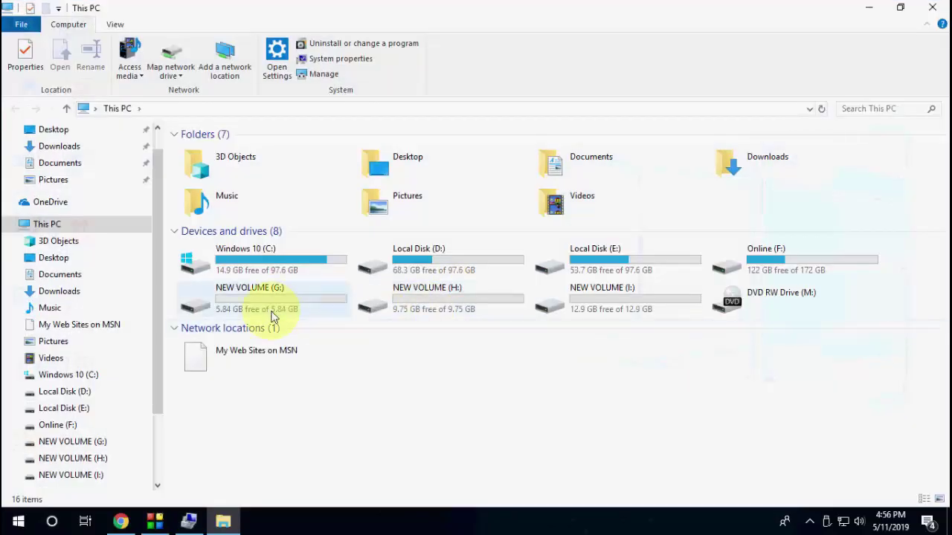
right_click(272, 313)
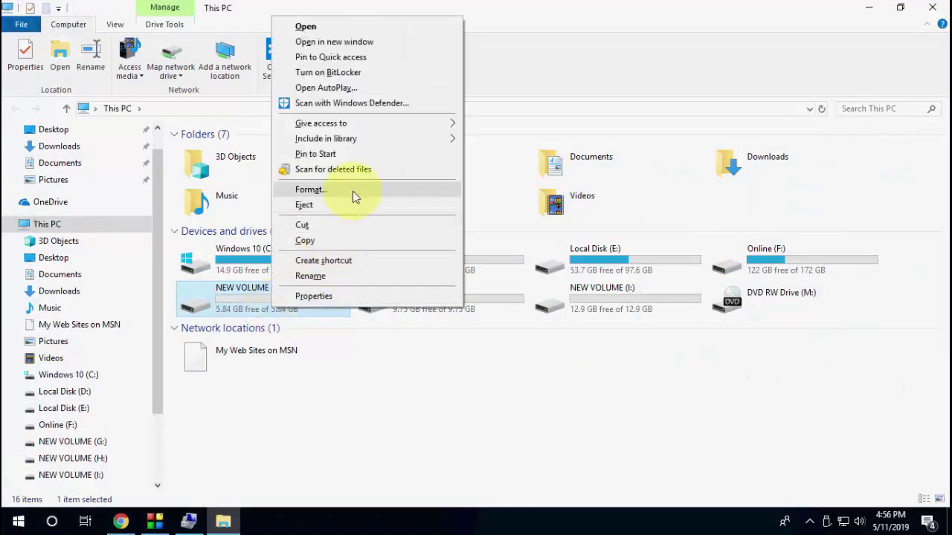
left_click(354, 195)
left_click(147, 470)
left_click(495, 260)
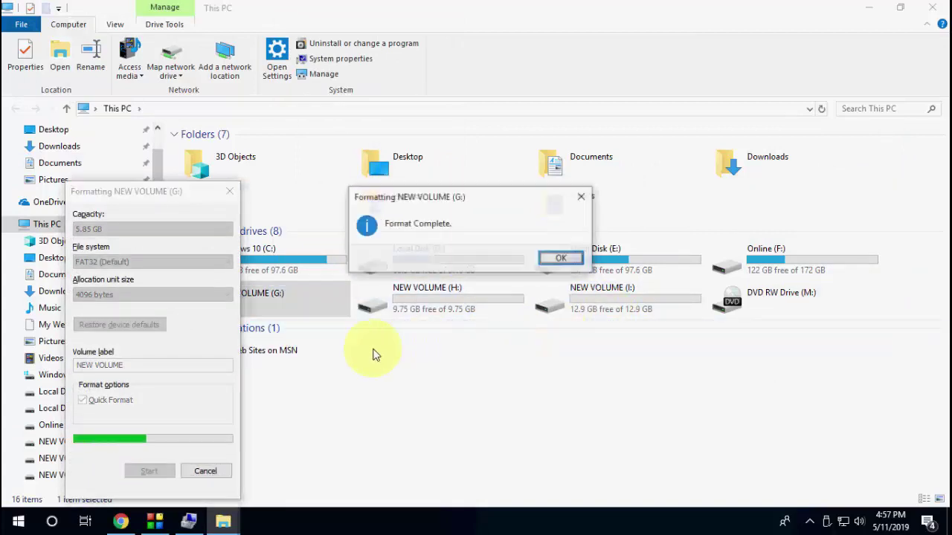
left_click(559, 258)
left_click(208, 471)
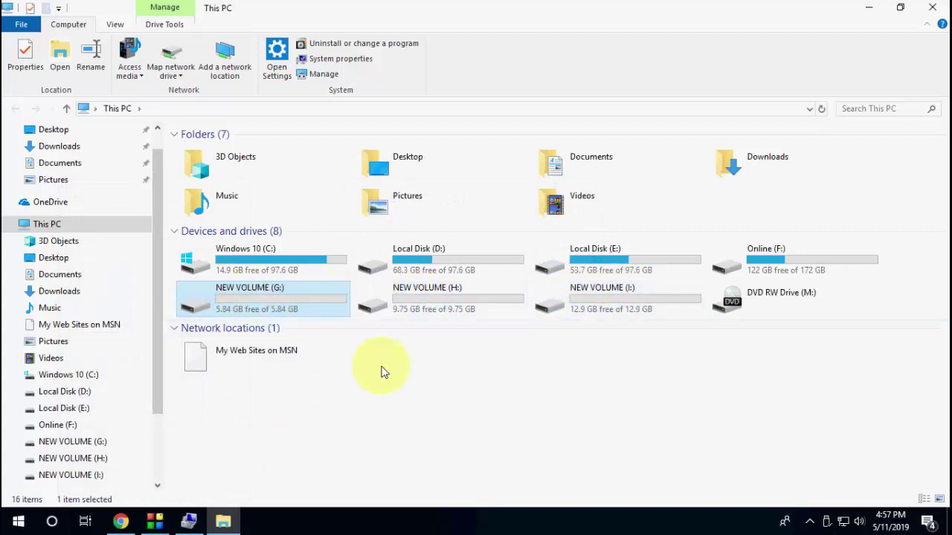
Refresh the This PC drive list and close the File Explorer window
right_click(381, 369)
left_click(438, 275)
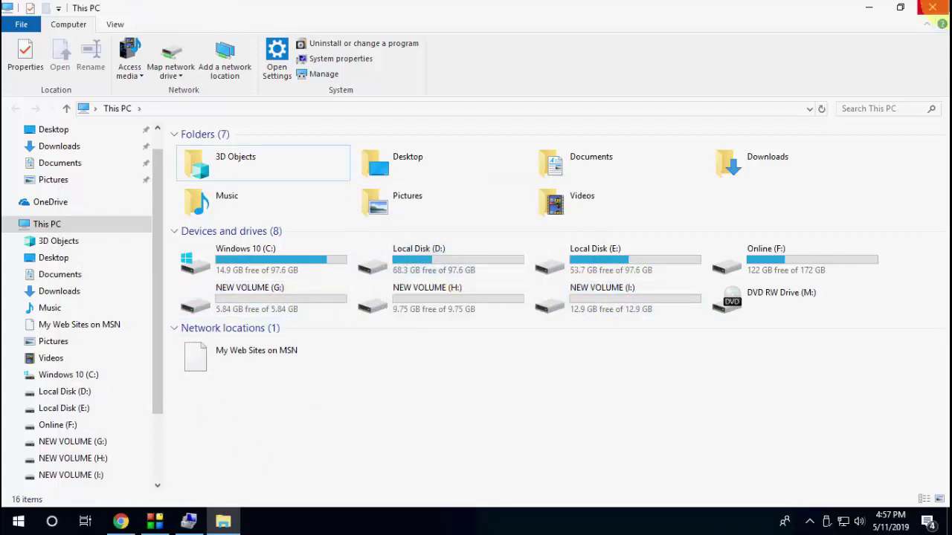
left_click(932, 7)
right_click(661, 27)
left_click(691, 69)
right_click(622, 45)
left_click(647, 87)
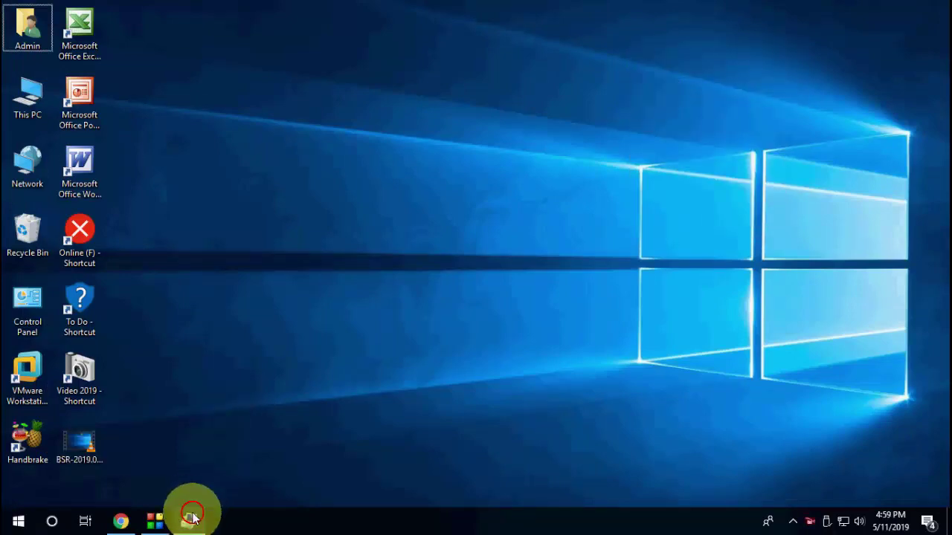
Close the open Computer Management window and reopen it at Disk Management
left_click(192, 517)
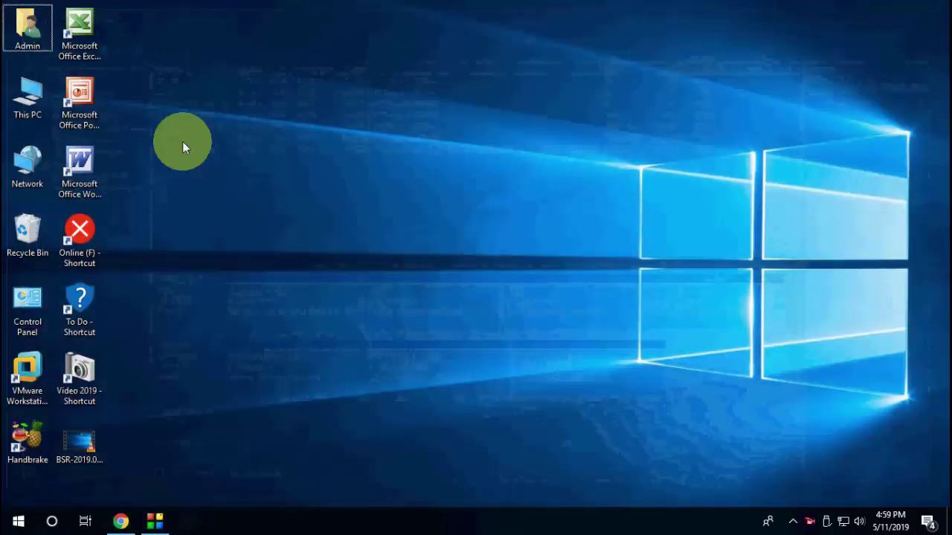
right_click(185, 145)
left_click(222, 183)
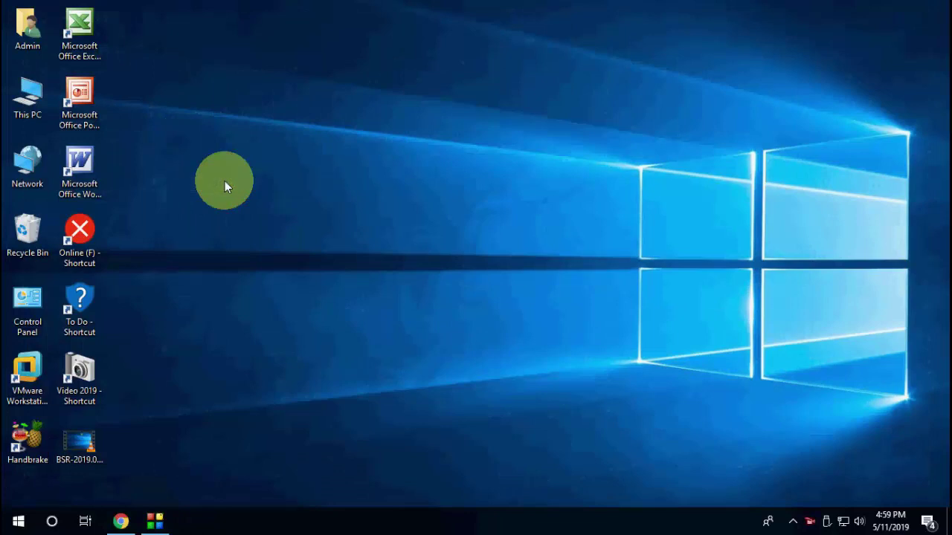
right_click(30, 109)
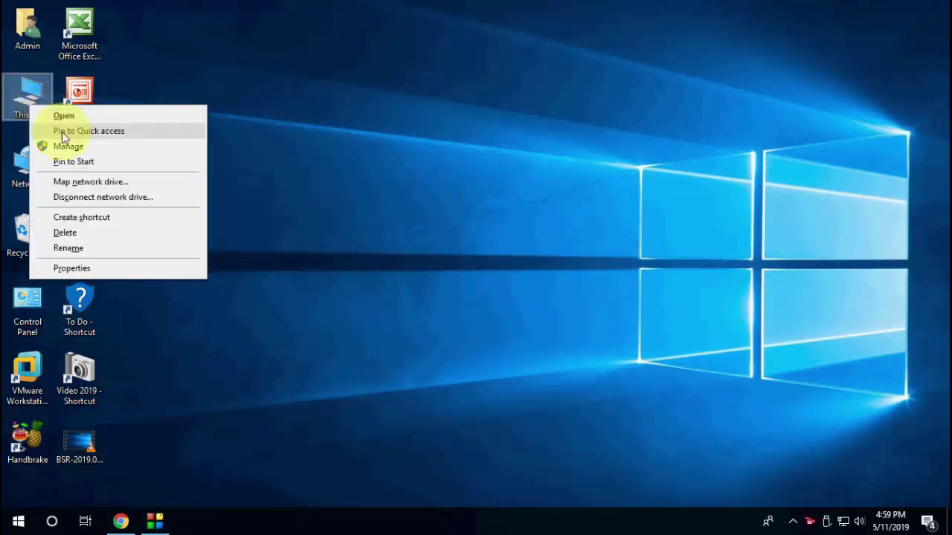
left_click(68, 146)
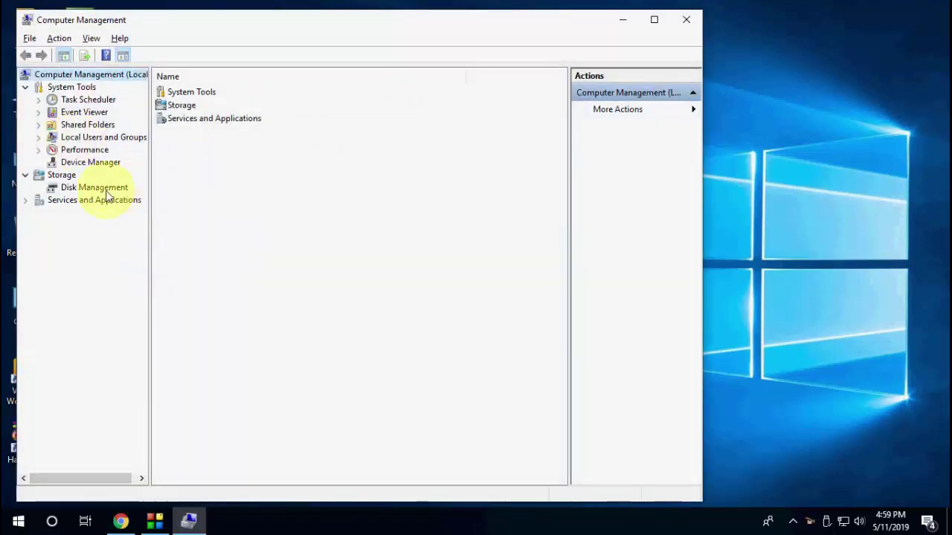
left_click(104, 188)
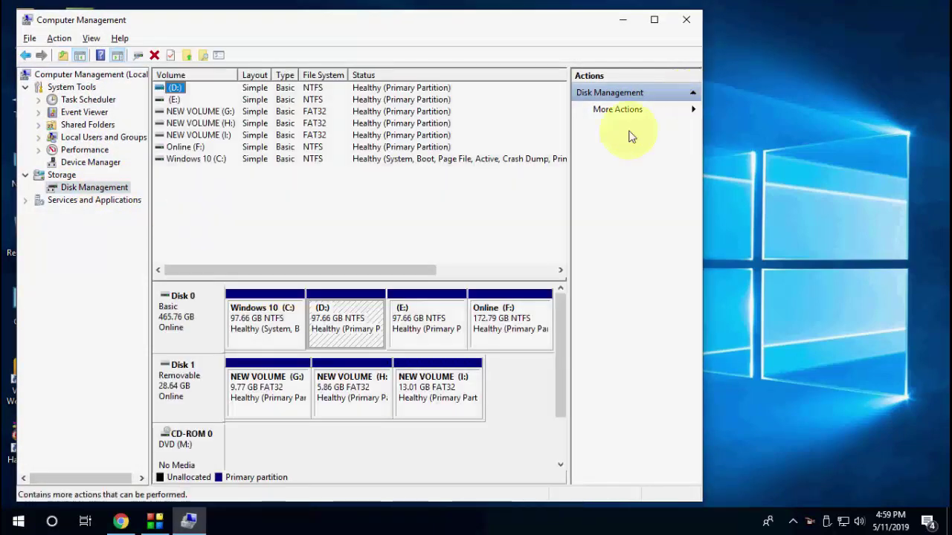
Delete the NEW VOLUME (G:) volume on Disk 1
right_click(278, 397)
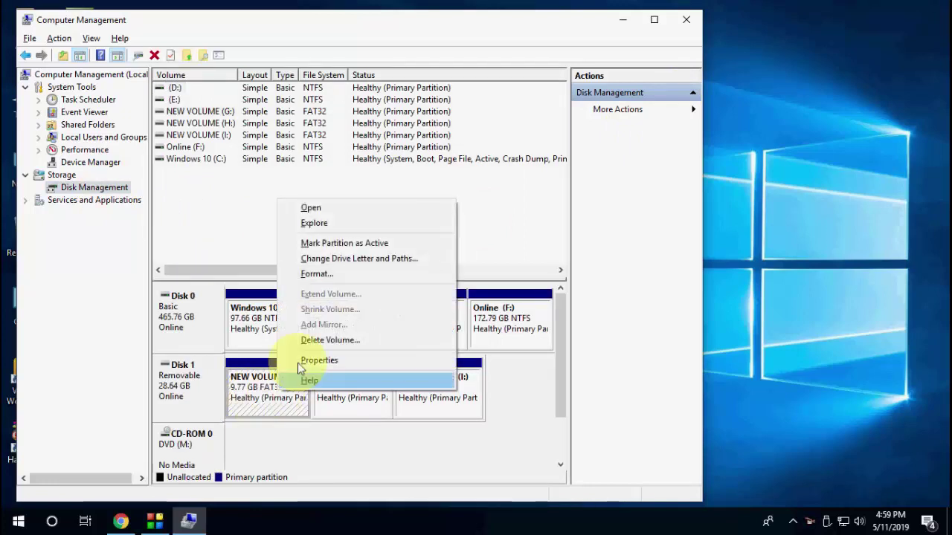
left_click(339, 340)
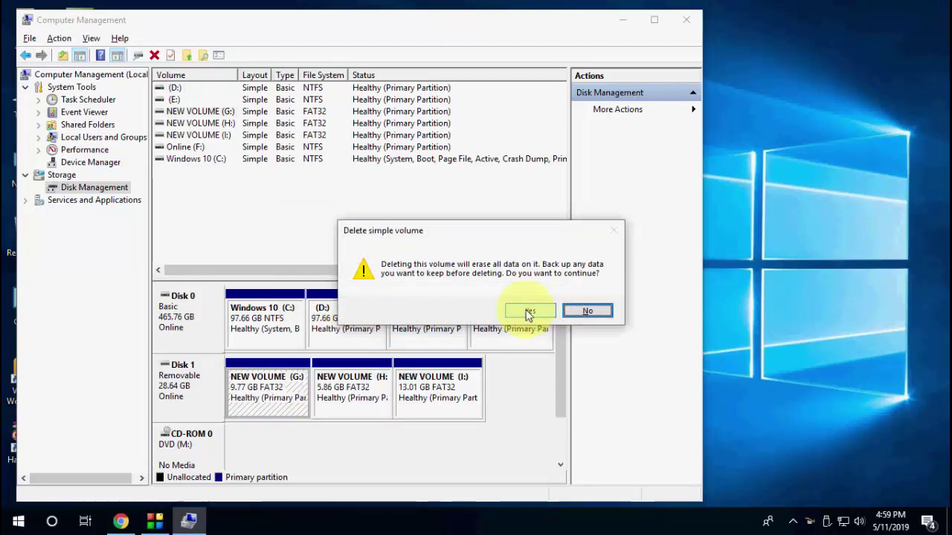
left_click(530, 312)
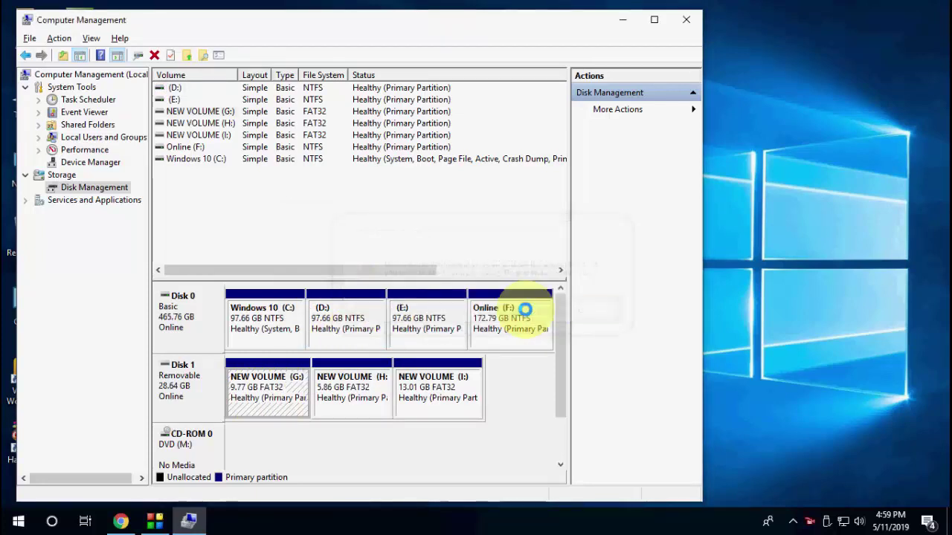
Delete the NEW VOLUME (H:) and NEW VOLUME (I:) volumes on Disk 1
right_click(345, 372)
left_click(386, 326)
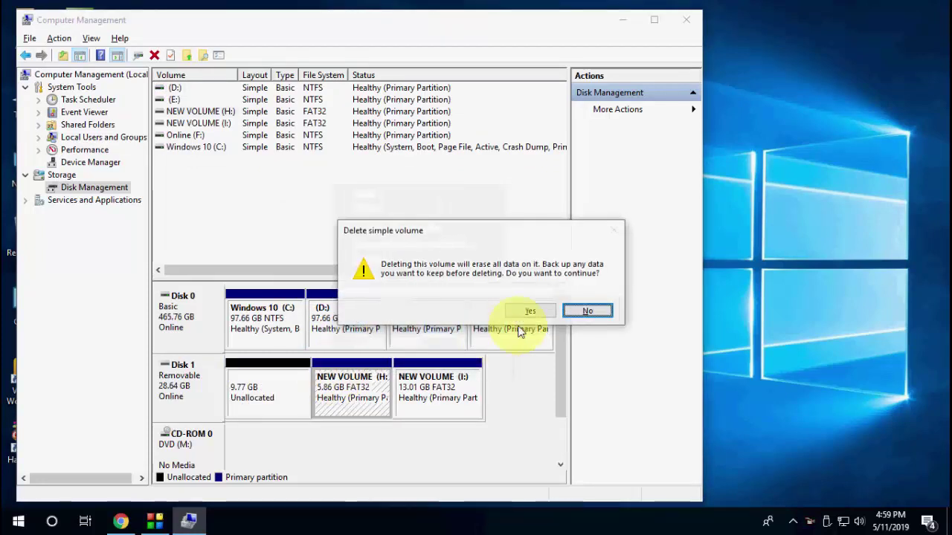
left_click(533, 313)
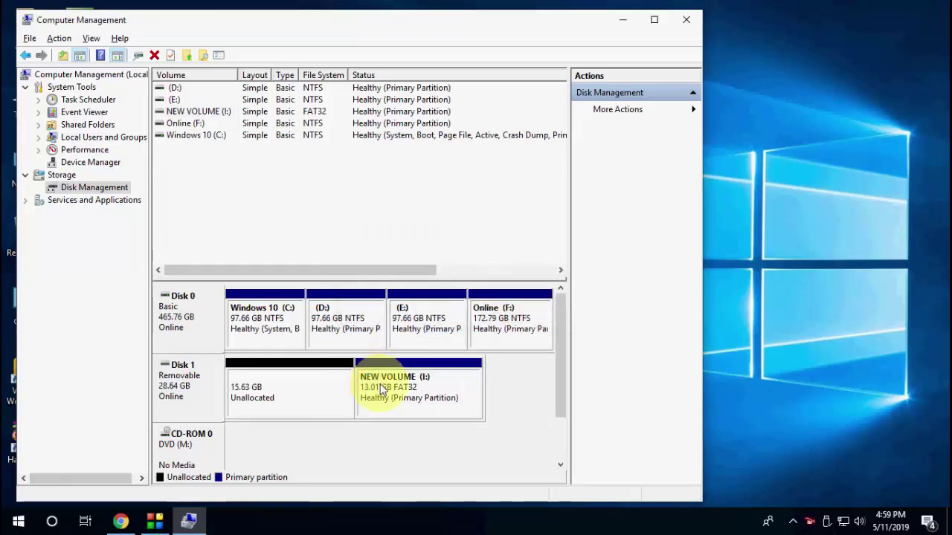
right_click(380, 388)
left_click(456, 332)
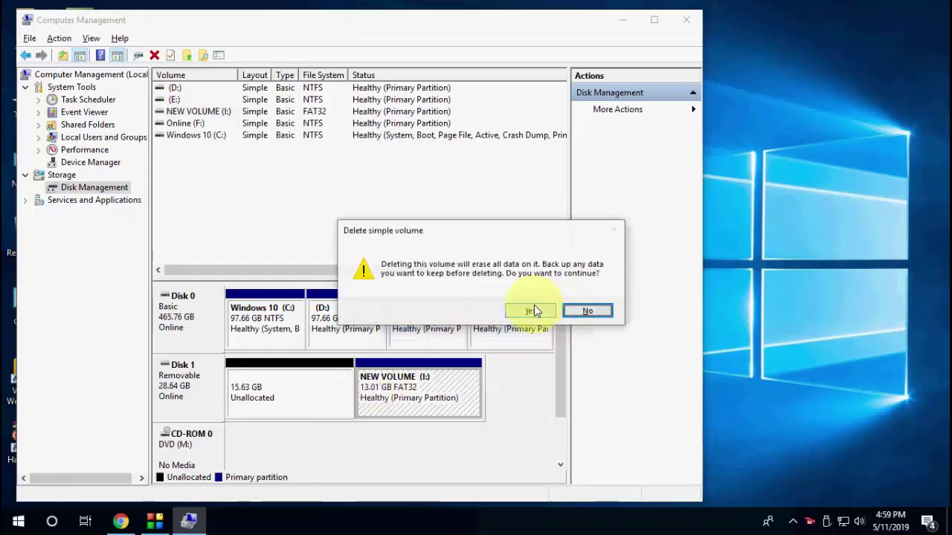
left_click(531, 311)
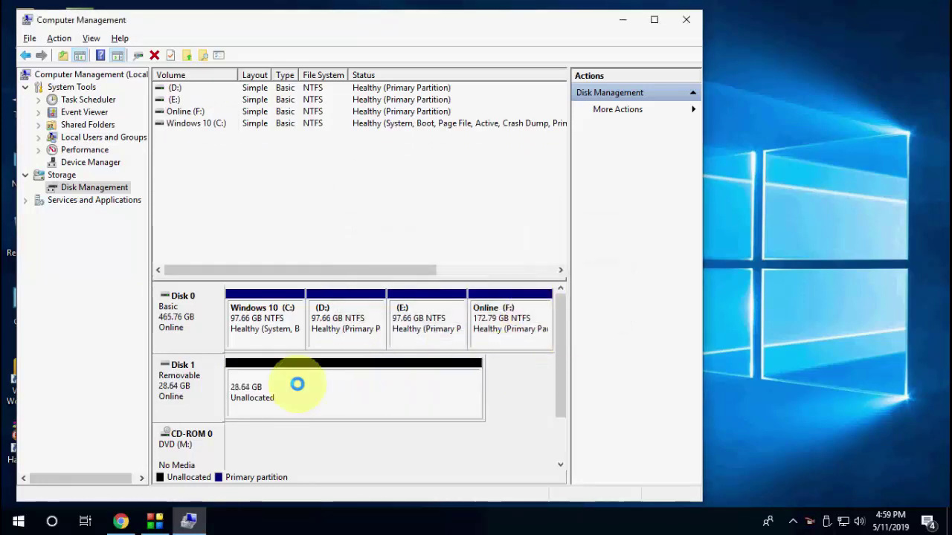
right_click(339, 395)
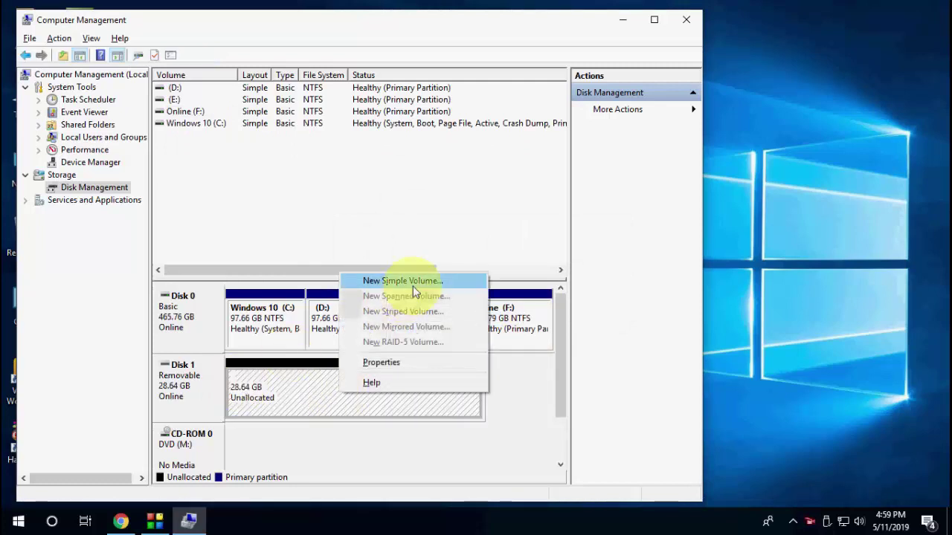
left_click(405, 281)
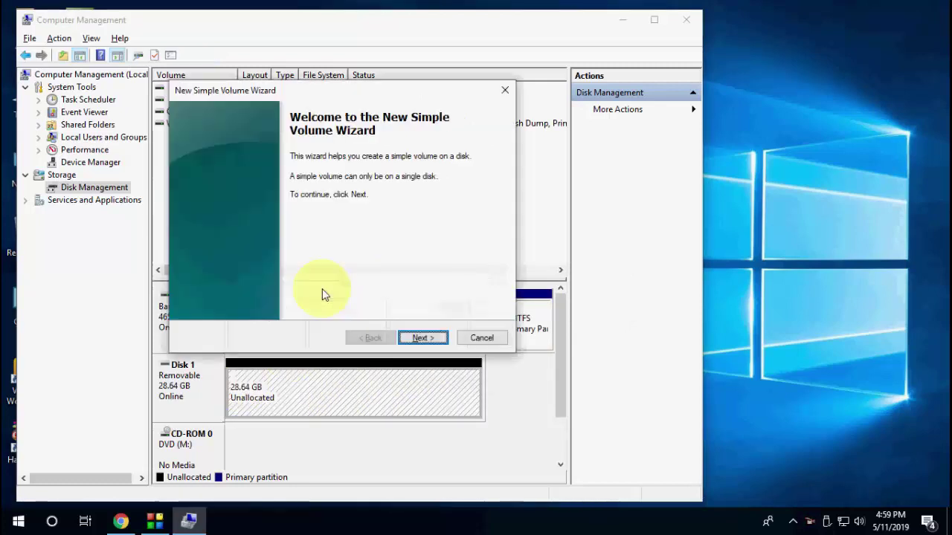
left_click(467, 339)
Create a 29326 MB simple volume on Disk 1 with drive letter G, quick-formatted as FAT32 and labelled New Volume
right_click(310, 388)
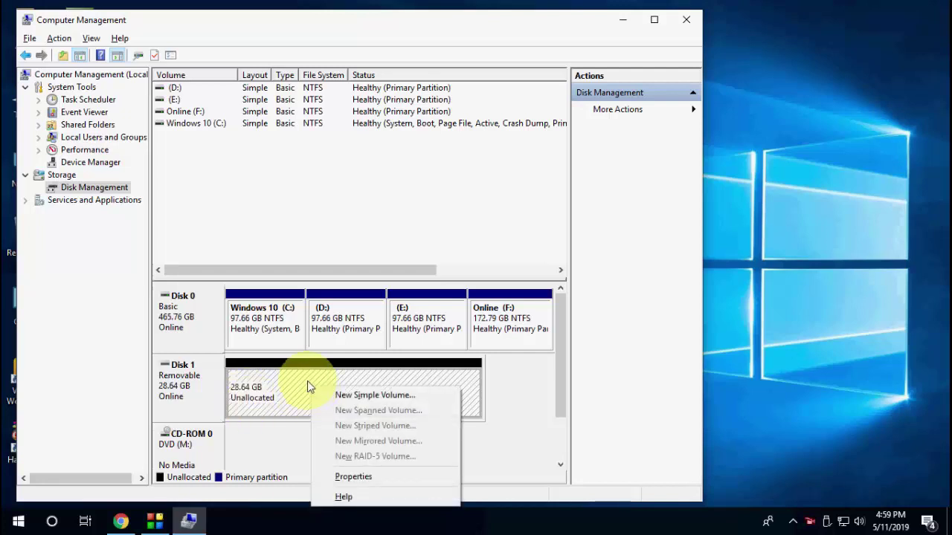
left_click(334, 396)
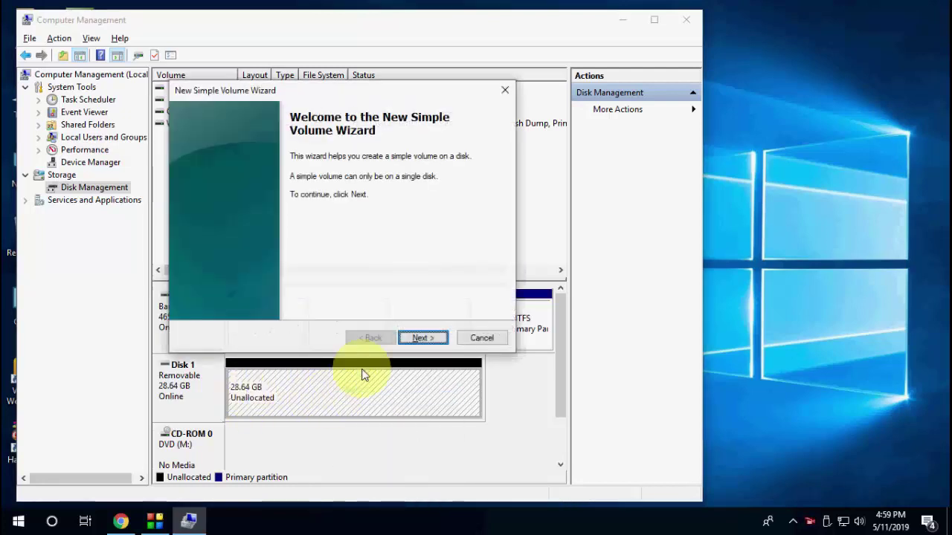
left_click(421, 338)
left_click(421, 339)
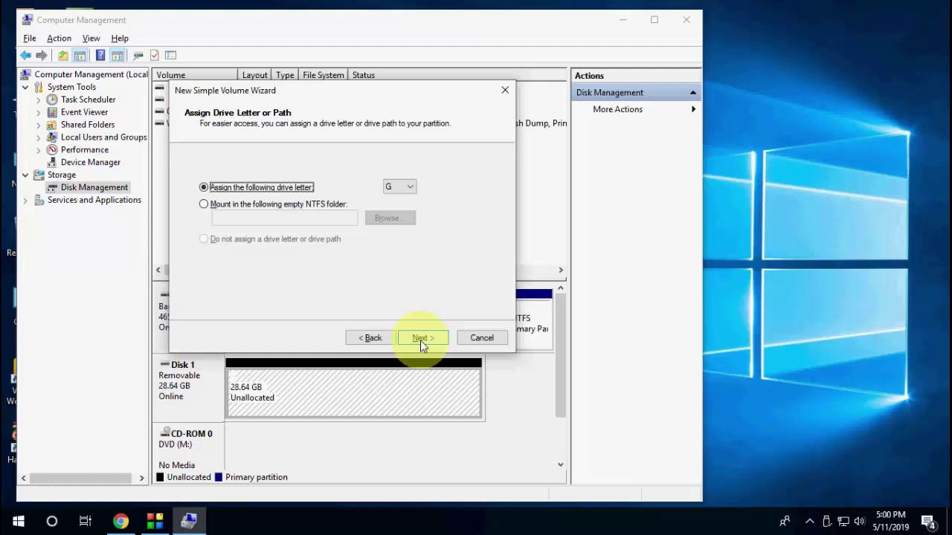
left_click(421, 339)
left_click(421, 338)
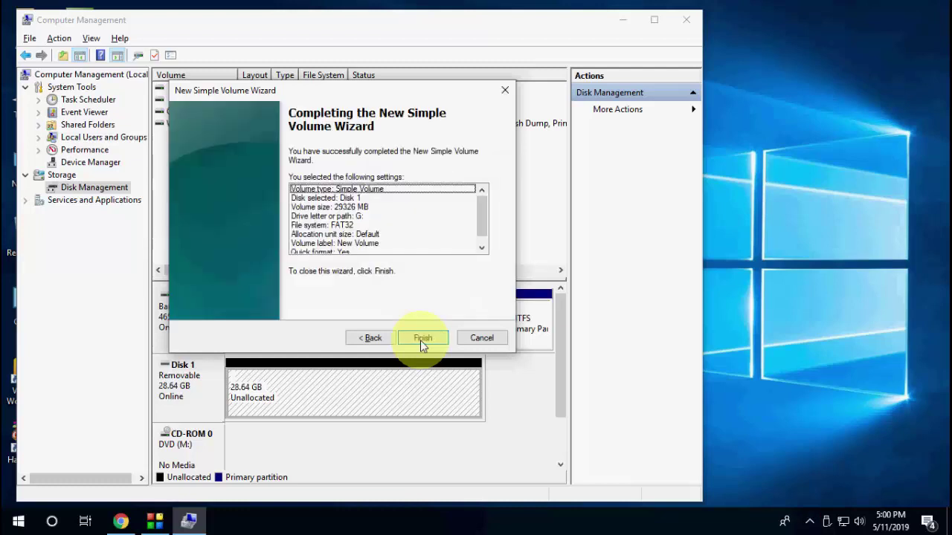
left_click(421, 339)
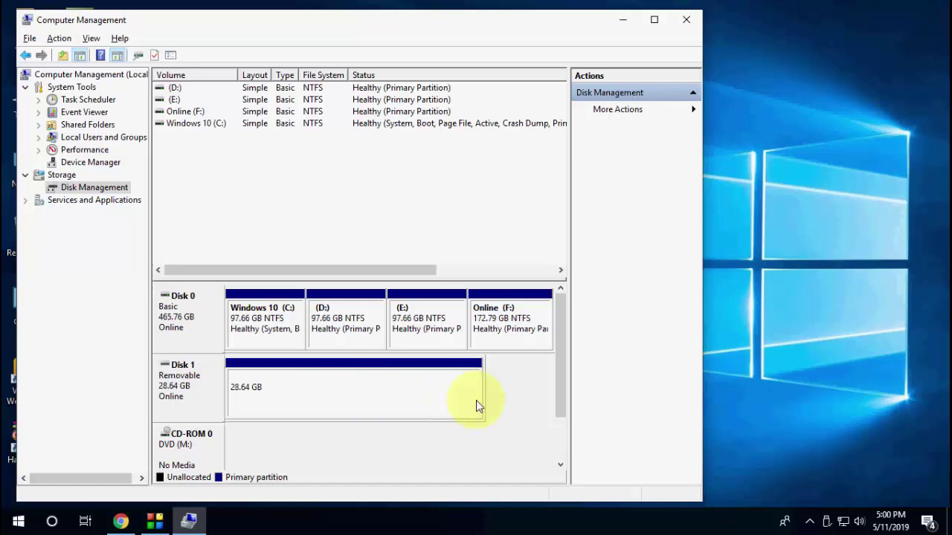
Close the Computer Management window and refresh the desktop
right_click(839, 201)
left_click(856, 241)
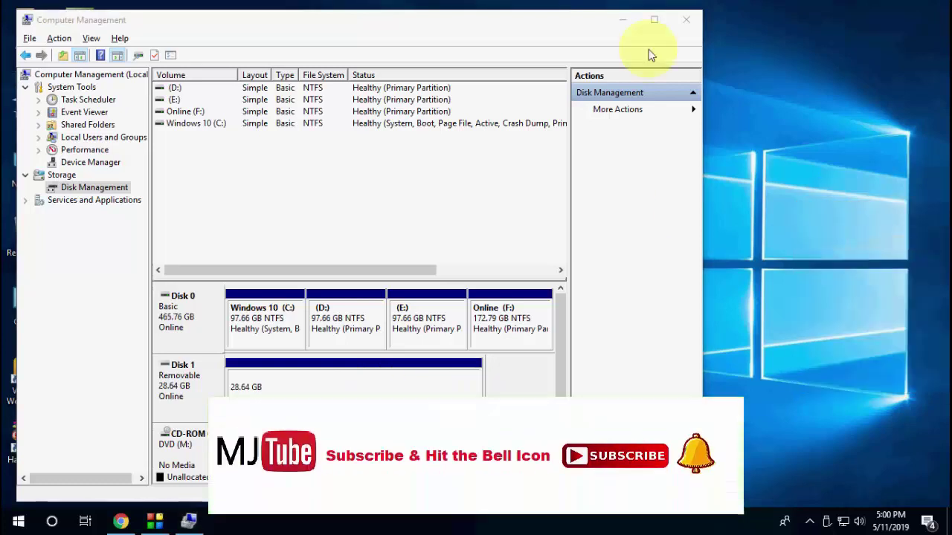
left_click(684, 20)
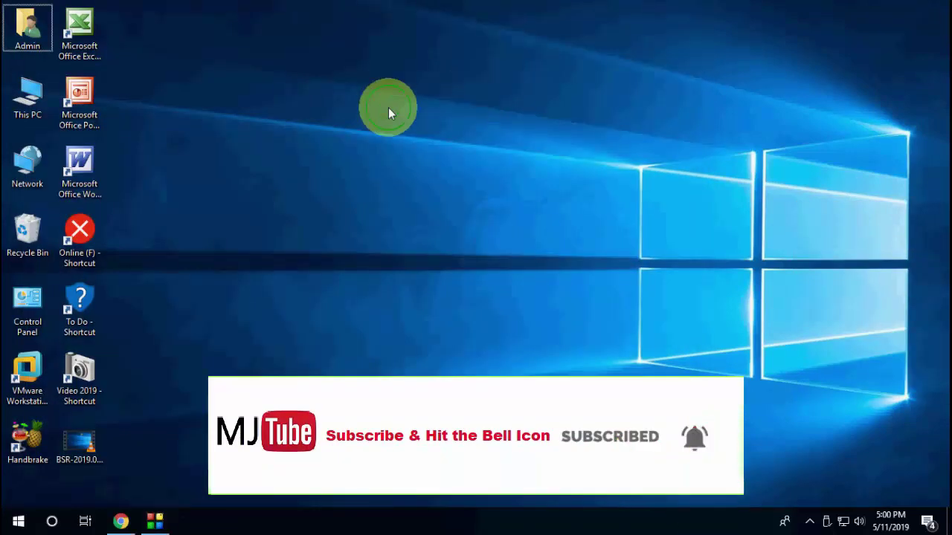
right_click(388, 112)
left_click(425, 149)
Open This PC in File Explorer and refresh its drive list
left_click(34, 106)
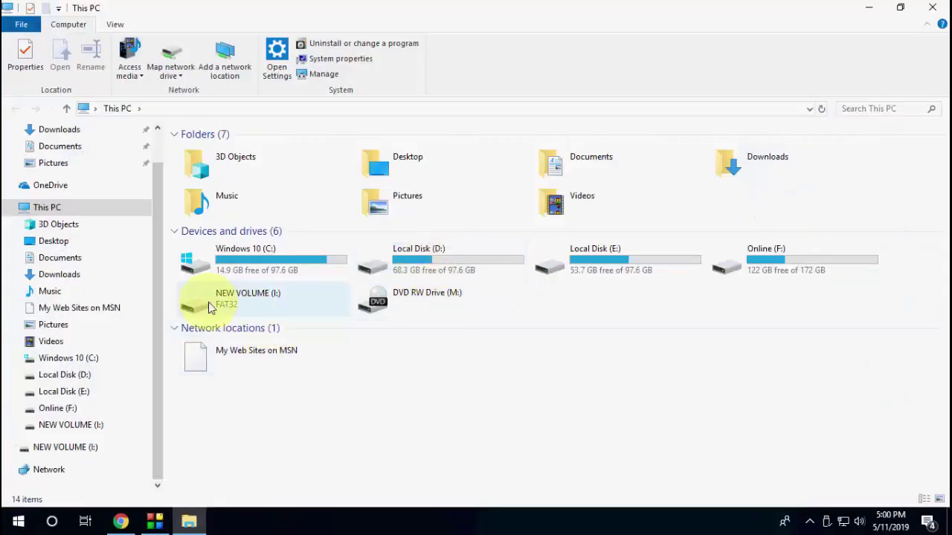
right_click(211, 308)
left_click(461, 397)
right_click(457, 385)
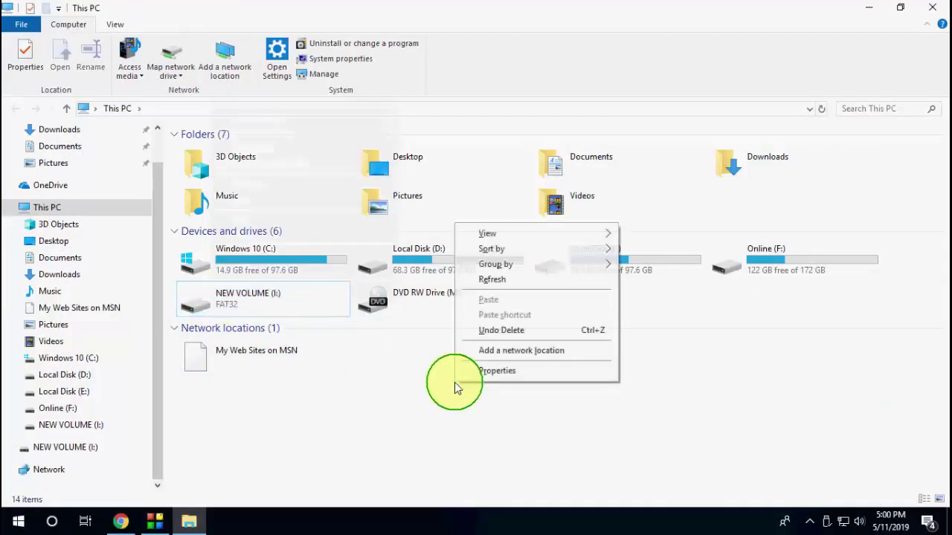
left_click(500, 280)
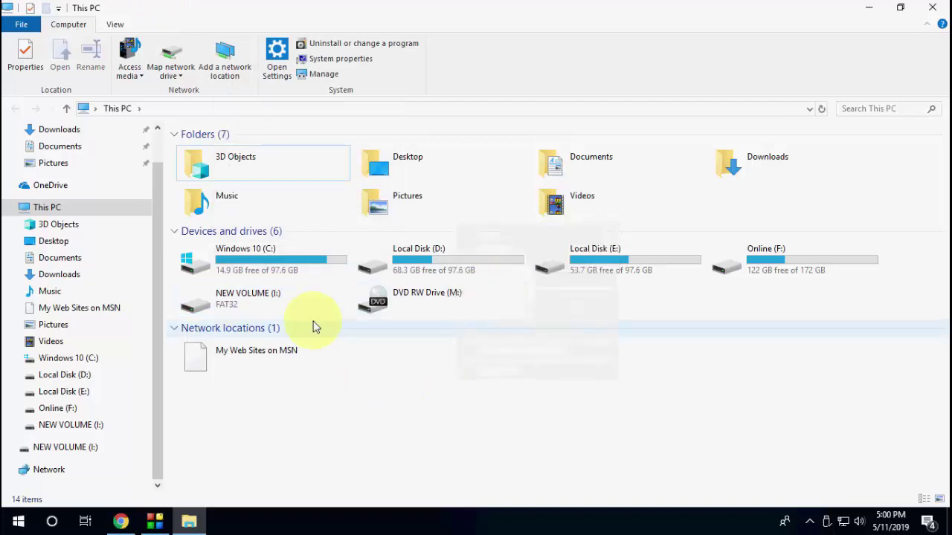
Quick-format the NEW VOLUME (I:) drive as FAT32 with 16-kilobyte allocation units and an empty volume label
double_click(248, 307)
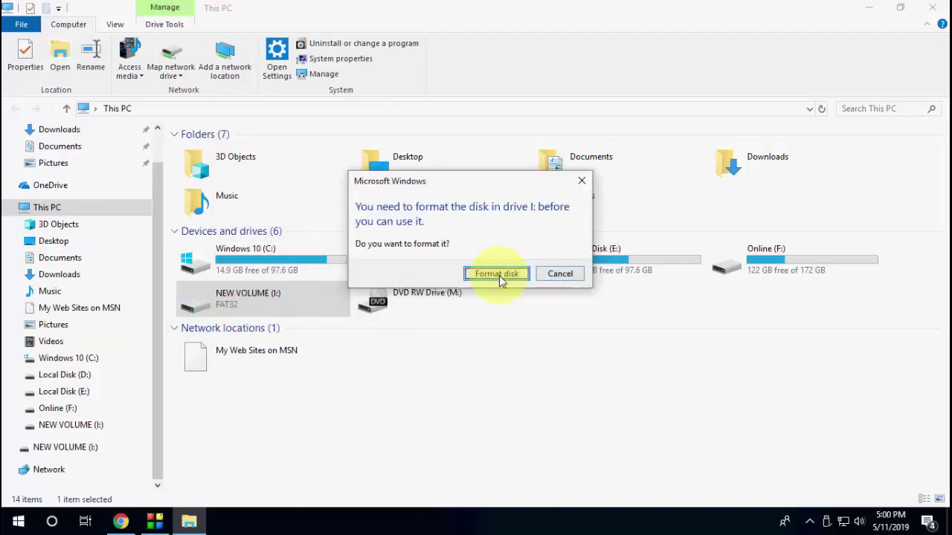
left_click(496, 273)
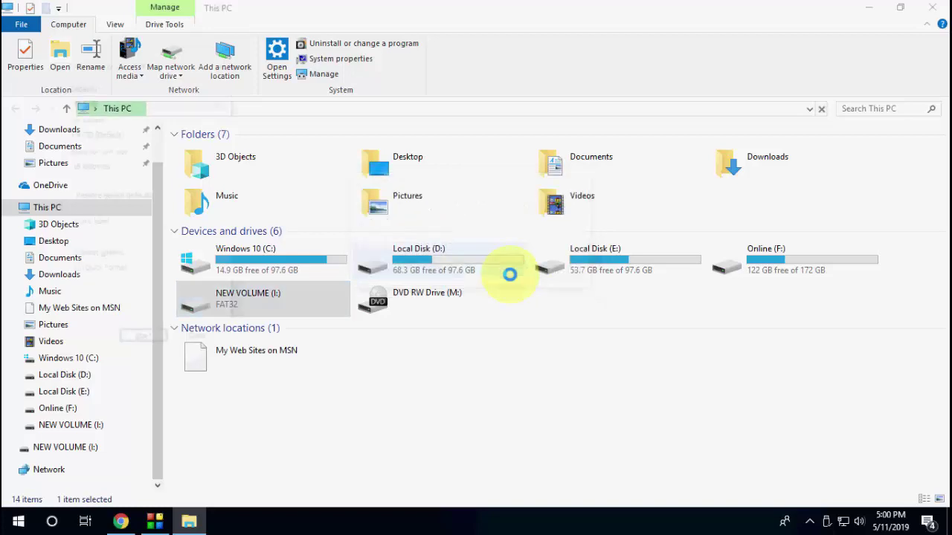
left_click(139, 343)
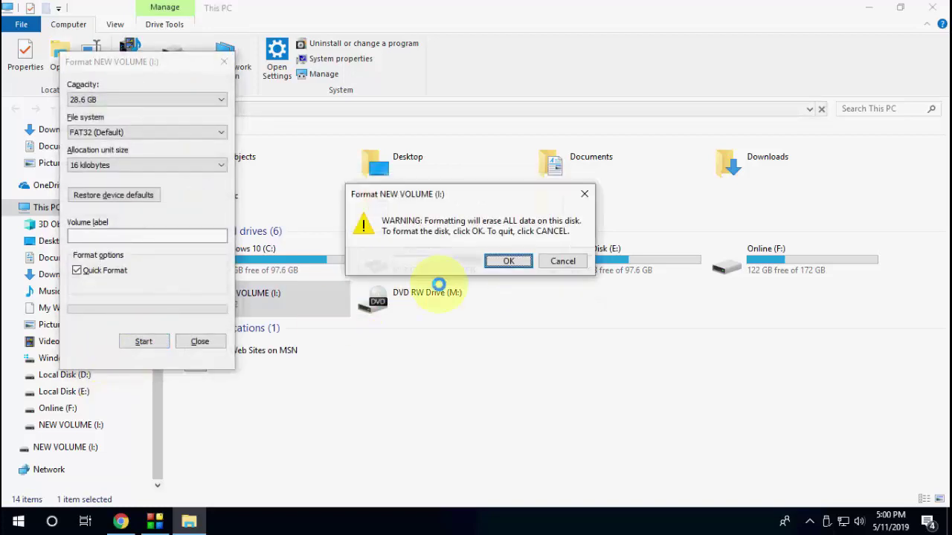
left_click(497, 261)
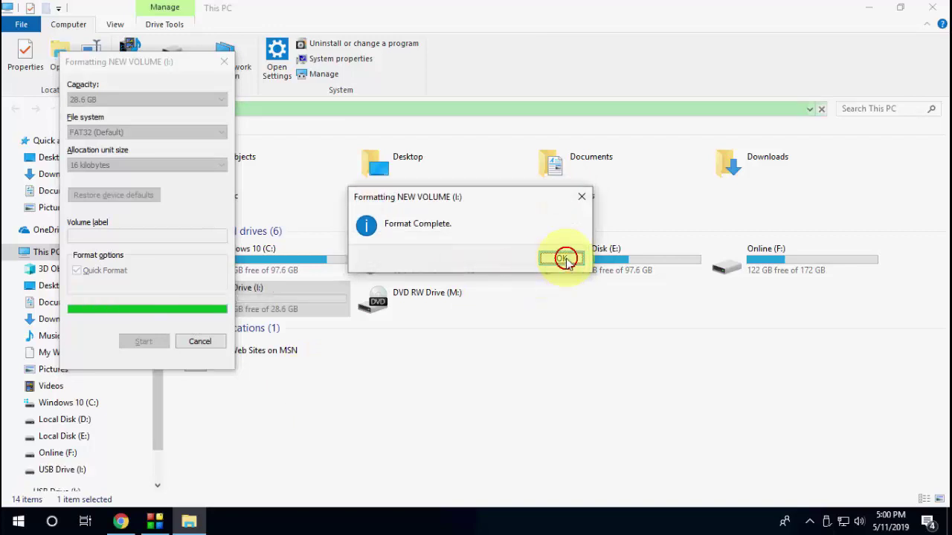
left_click(561, 257)
left_click(200, 342)
Open the USB Drive (I:) to check its contents, and return to This PC
double_click(279, 304)
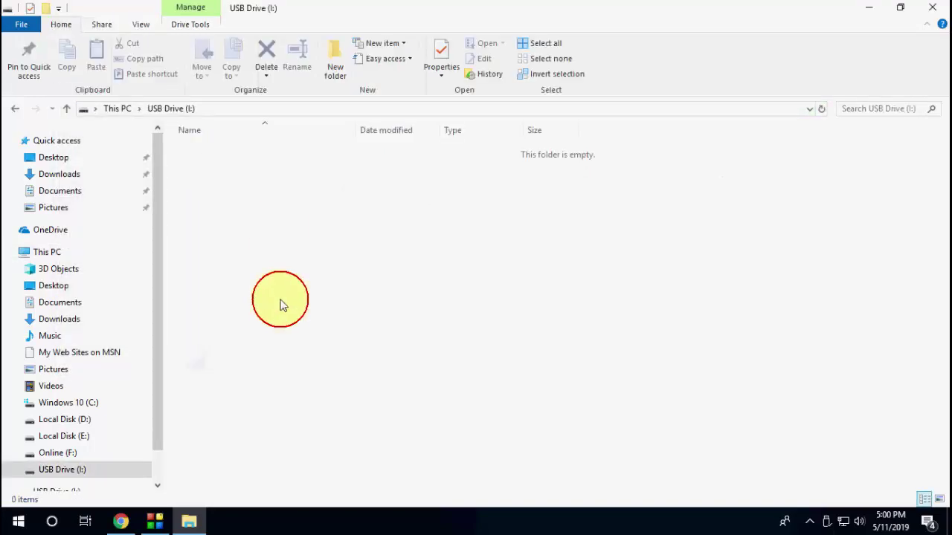
left_click(16, 109)
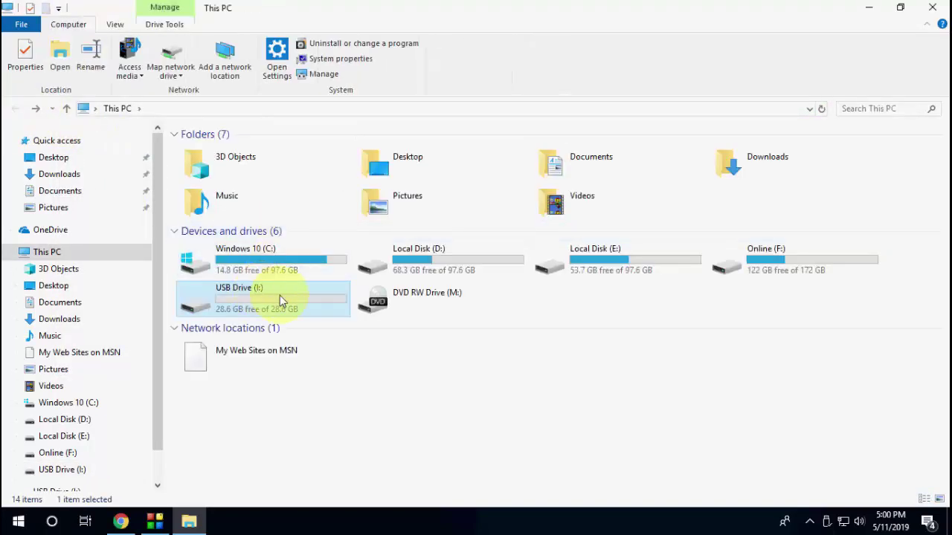
double_click(283, 302)
left_click(17, 110)
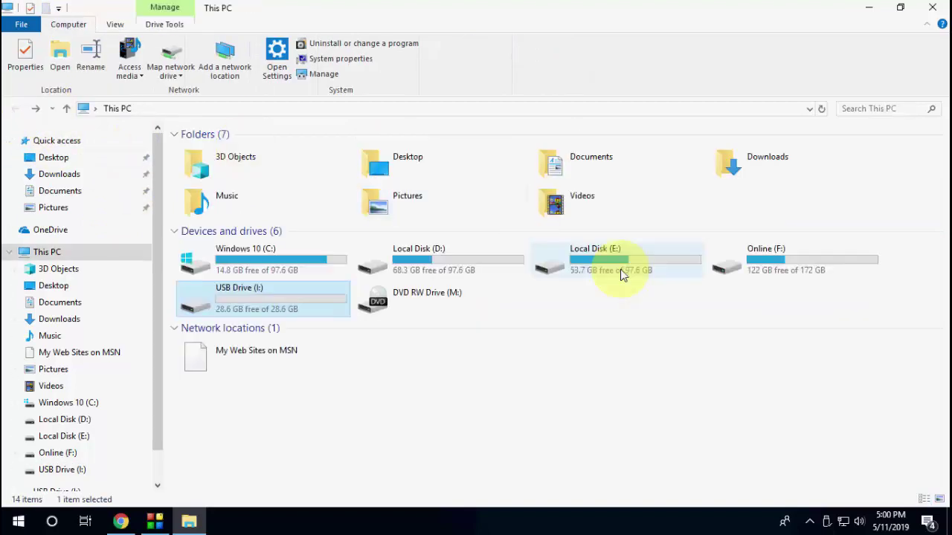
Refresh This PC, close the File Explorer window, and refresh the desktop
right_click(550, 360)
left_click(623, 258)
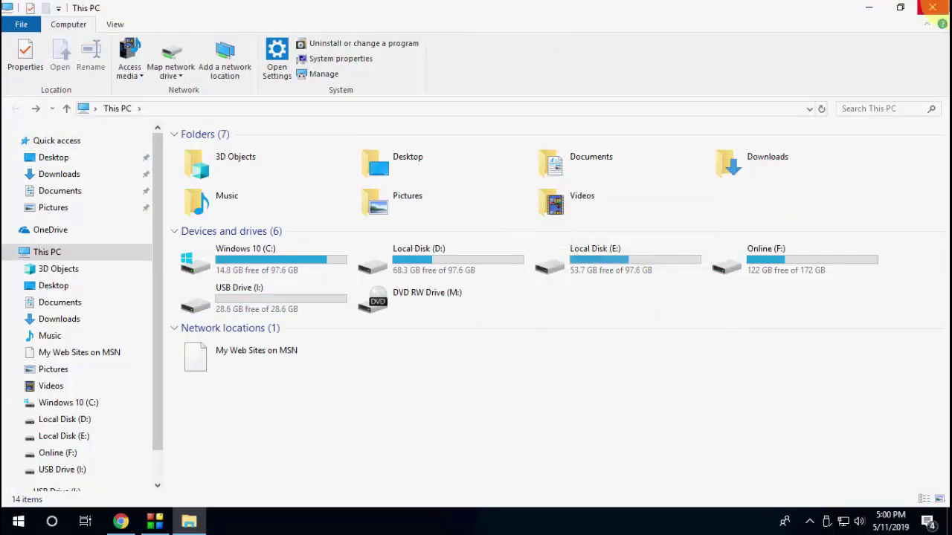
left_click(932, 8)
right_click(565, 75)
left_click(589, 109)
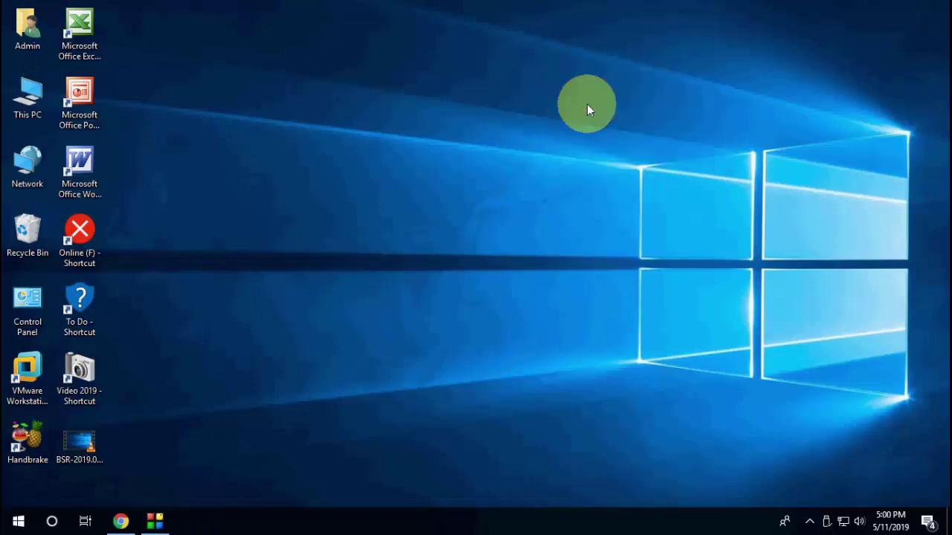